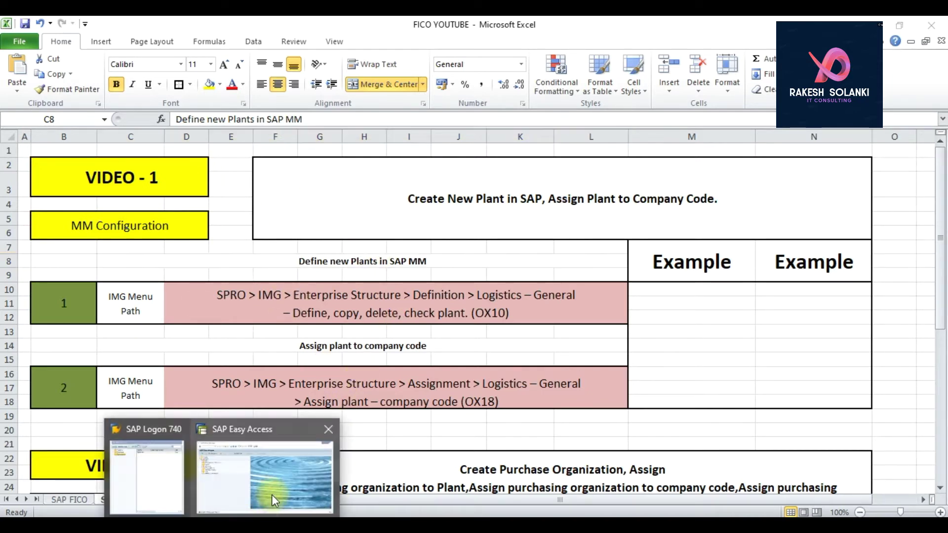
{"action": "left_click", "coordinate": [281, 495]}
{"action": "type", "text": "`"}
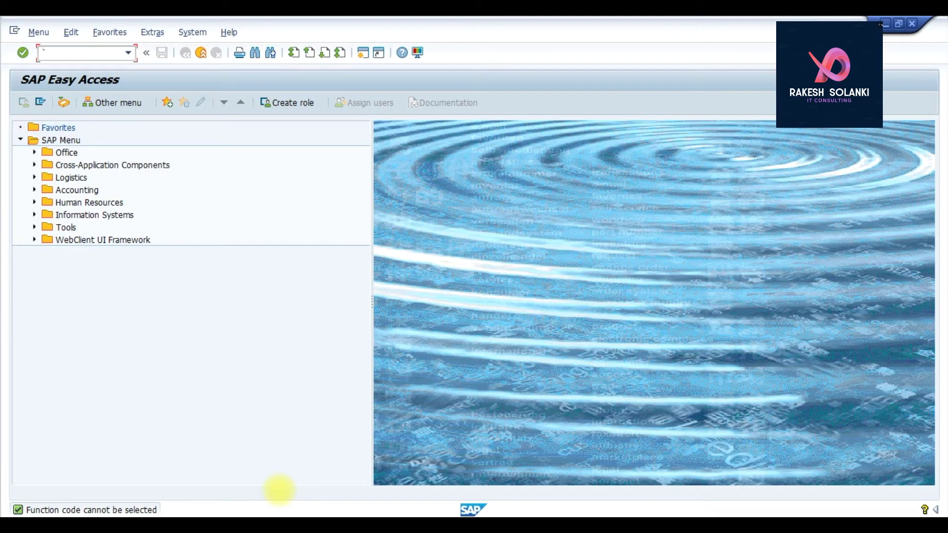
{"action": "key", "text": "Return"}
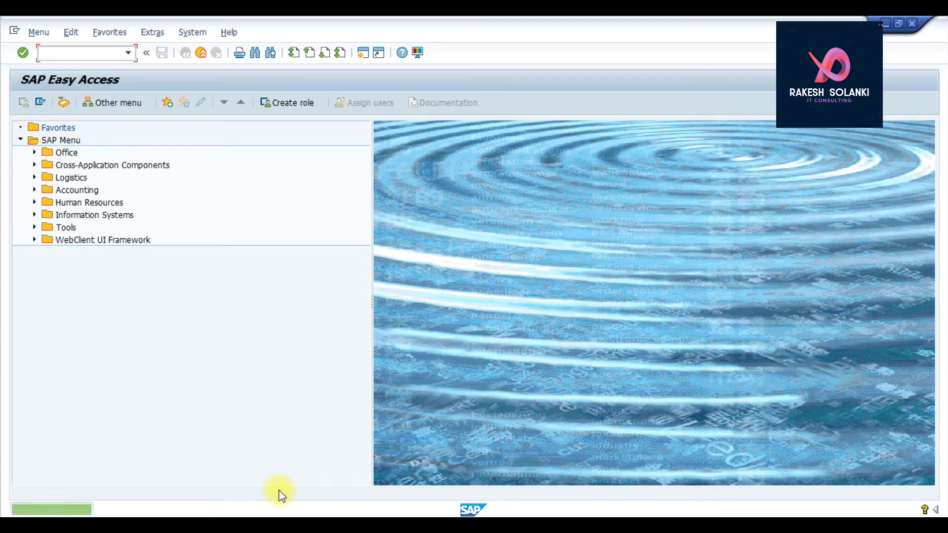
{"action": "left_click", "coordinate": [329, 516]}
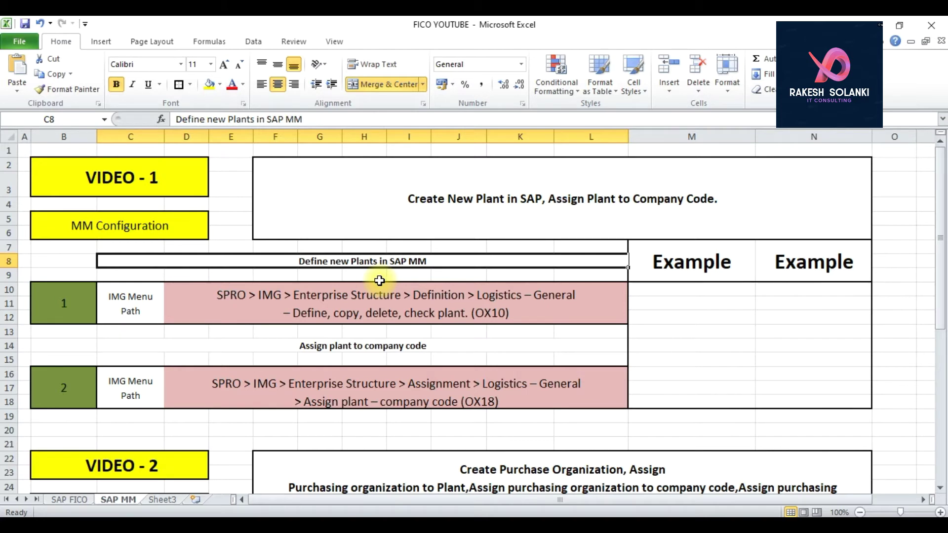
Step: Switch to SAP, view the Plants overview with transaction OX10, and return to SAP Easy Access
{"action": "left_click", "coordinate": [497, 316]}
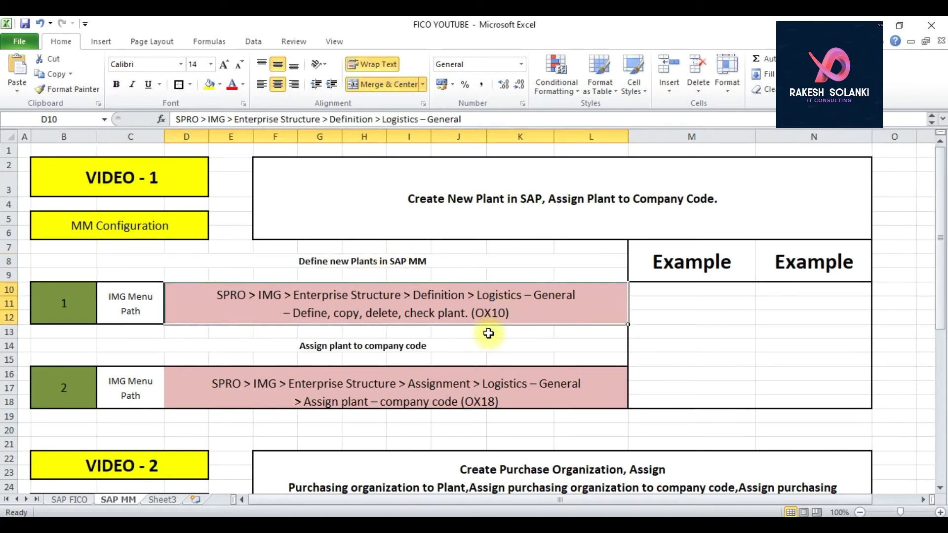
{"action": "key", "text": "alt+Tab"}
{"action": "type", "text": "ox10"}
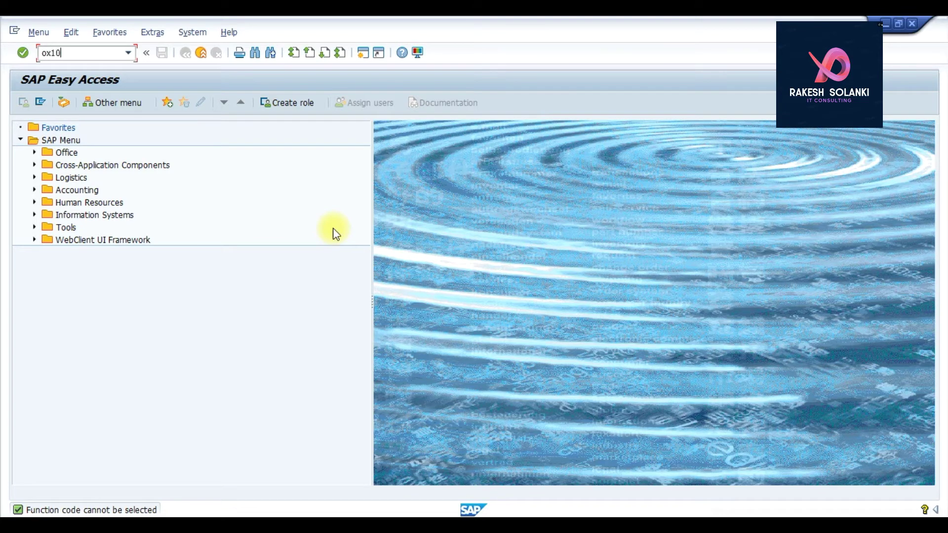
{"action": "key", "text": "Return"}
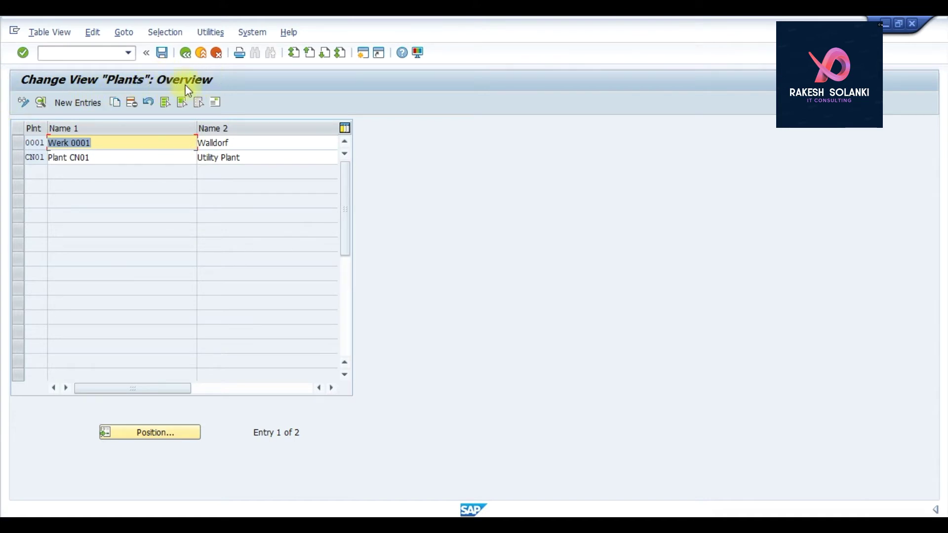
{"action": "left_click", "coordinate": [200, 53]}
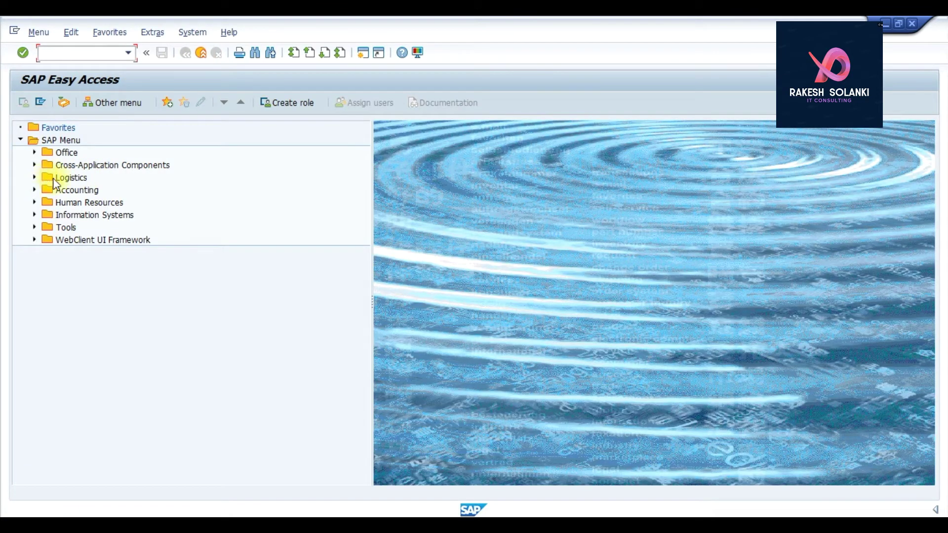
Step: Run transaction SPRO, display the SAP Reference IMG and expand Enterprise Structure > Definition
{"action": "type", "text": "spro"}
{"action": "key", "text": "Return"}
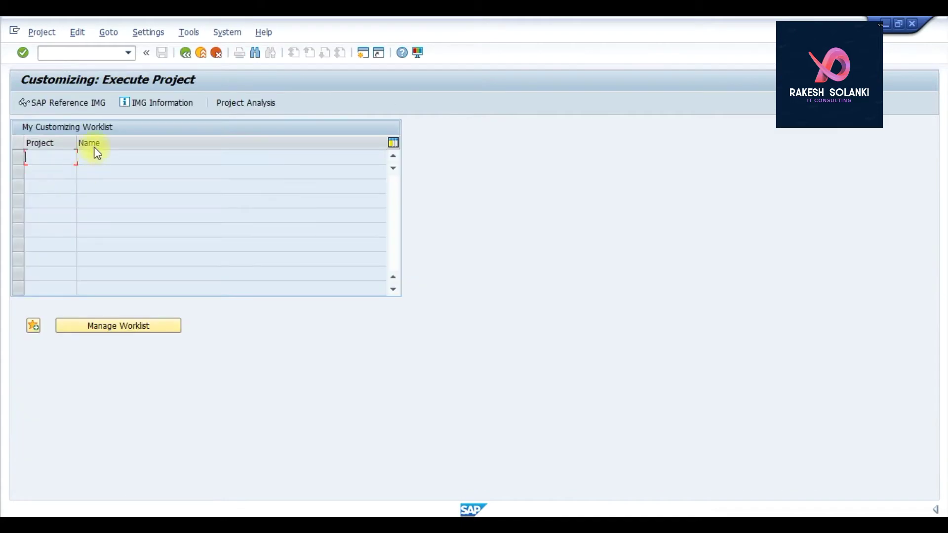
{"action": "left_click", "coordinate": [93, 105]}
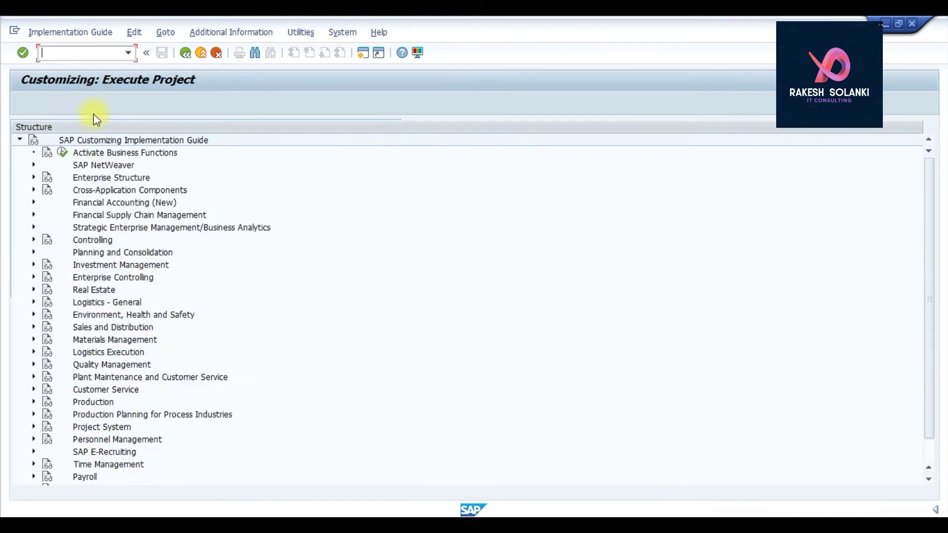
{"action": "left_click", "coordinate": [35, 178]}
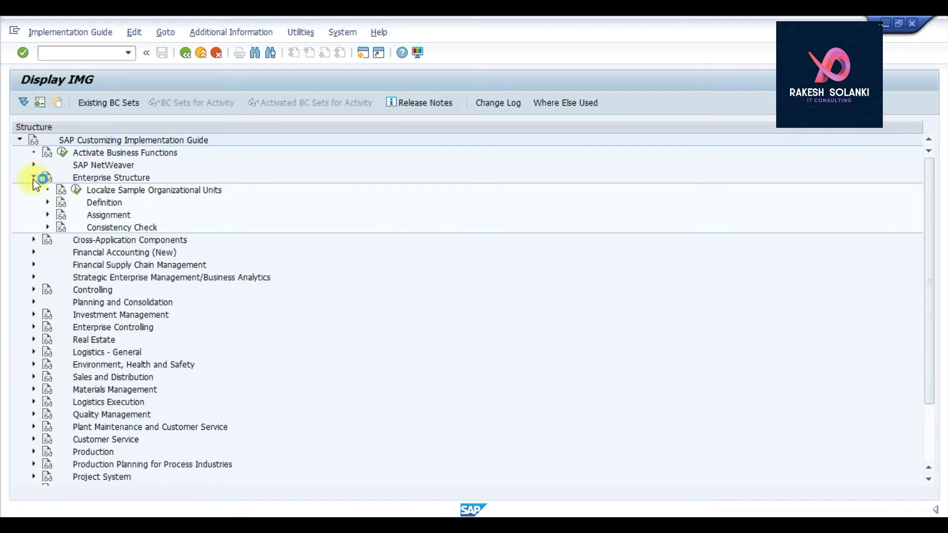
{"action": "left_click", "coordinate": [48, 203]}
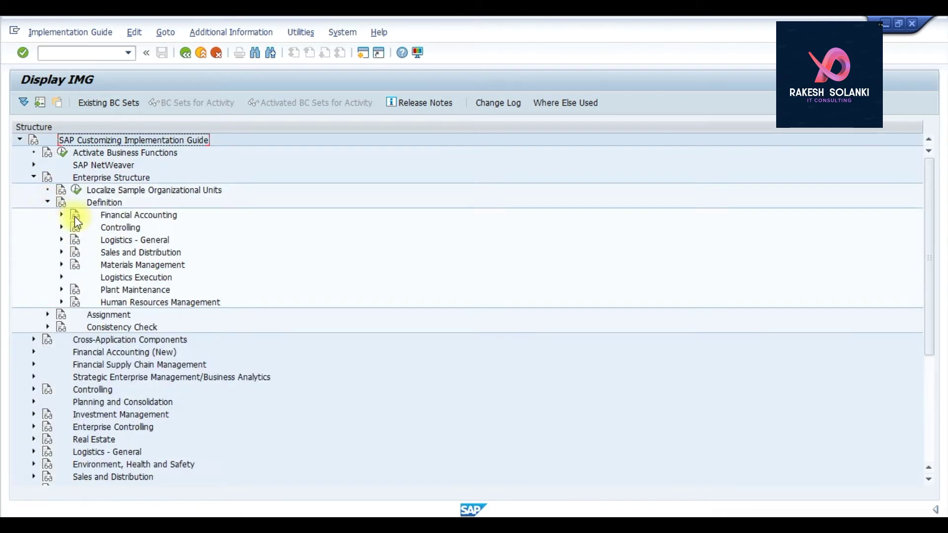
{"action": "left_click", "coordinate": [61, 265]}
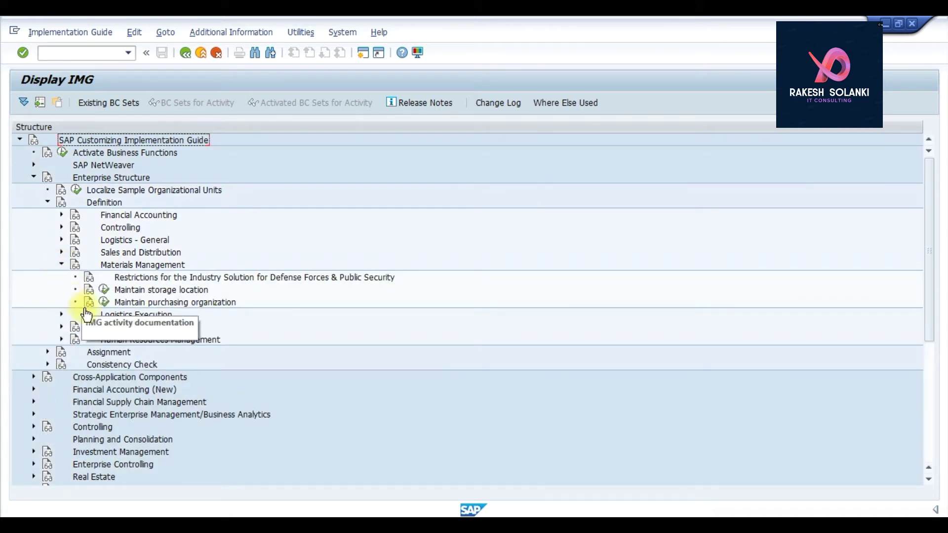
{"action": "key", "text": "alt+Tab"}
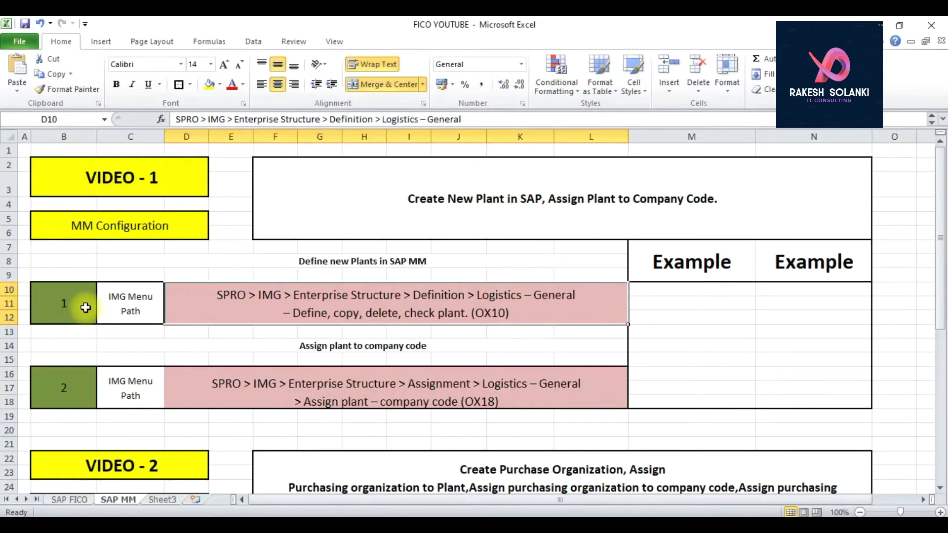
{"action": "key", "text": "alt+Tab"}
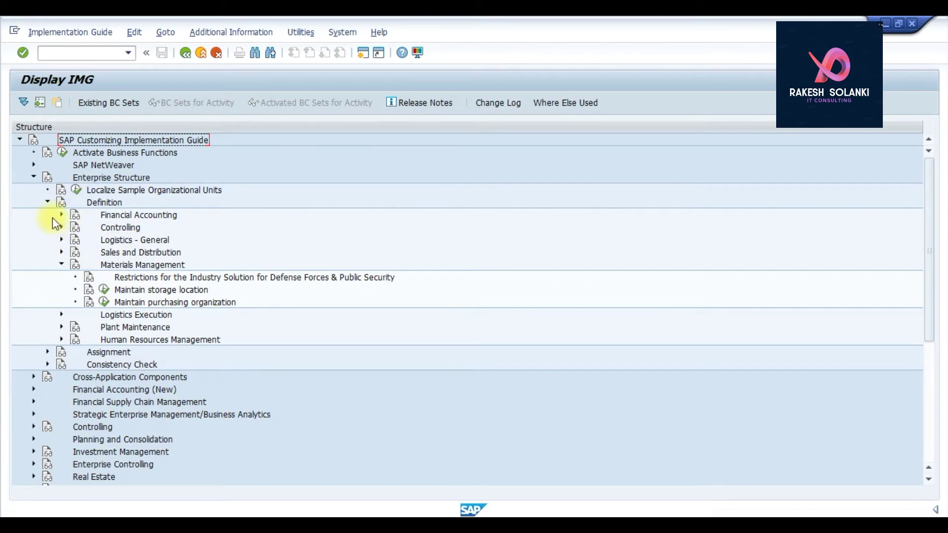
{"action": "left_click", "coordinate": [62, 265]}
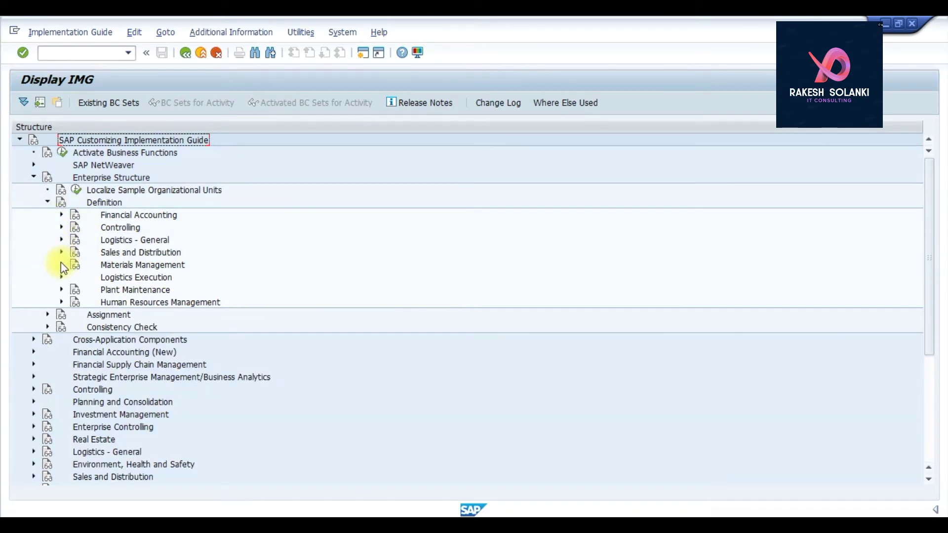
Step: Open the Define Plant activity of "Define, copy, delete, check plant" under Logistics - General
{"action": "left_click", "coordinate": [60, 240]}
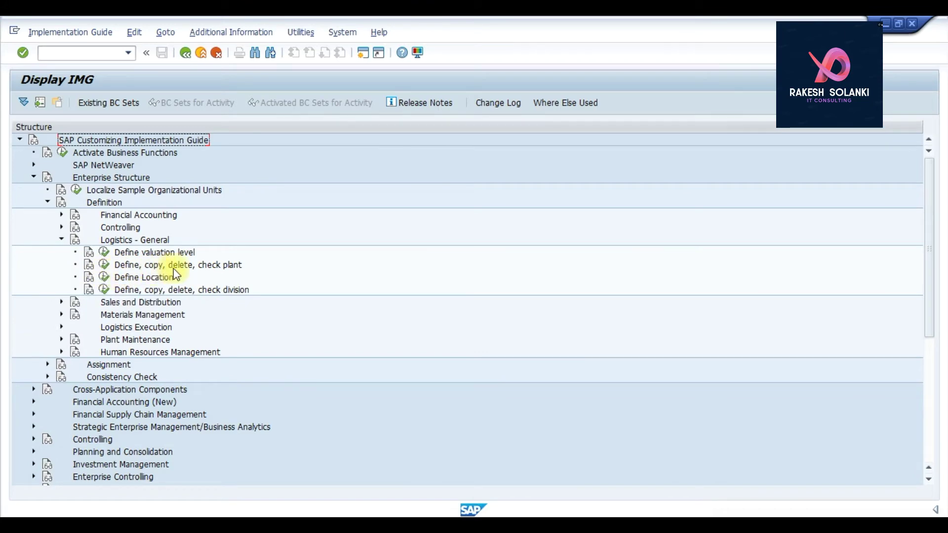
{"action": "left_click", "coordinate": [104, 267]}
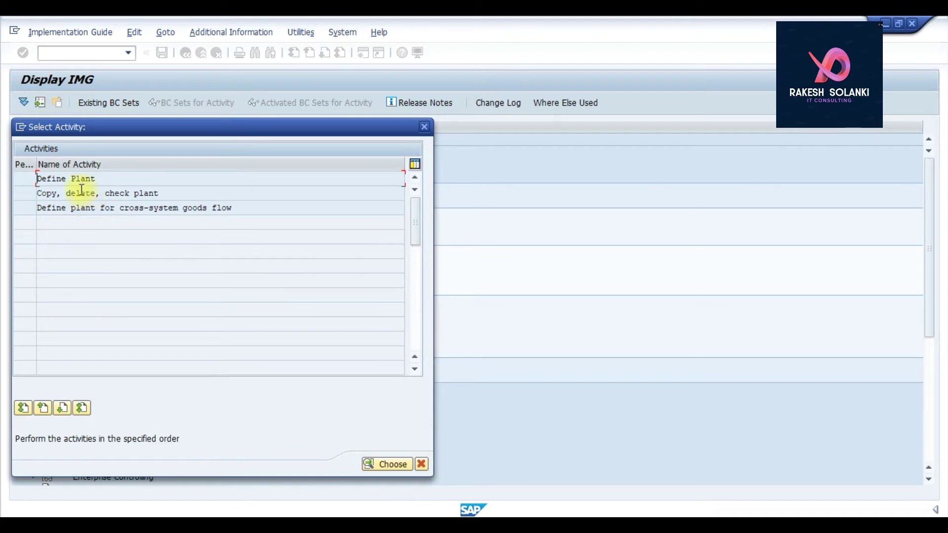
{"action": "double_click", "coordinate": [82, 181]}
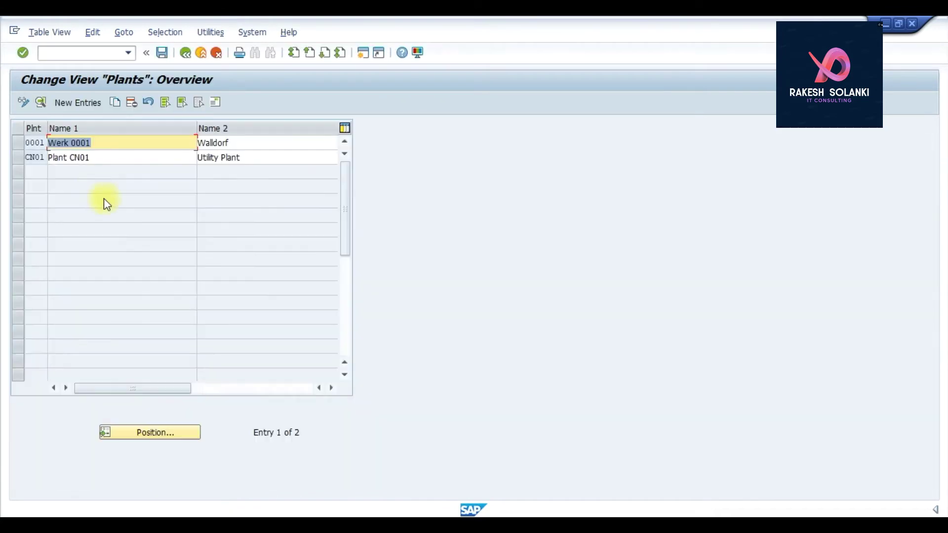
Step: Create a new entry in the Plants view and set its plant code to 0610
{"action": "left_click", "coordinate": [19, 143]}
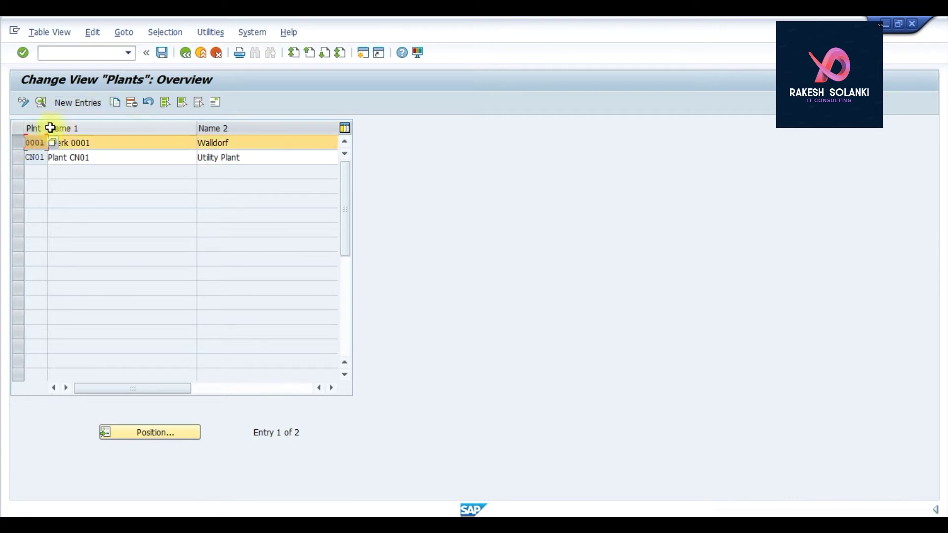
{"action": "left_click", "coordinate": [18, 144]}
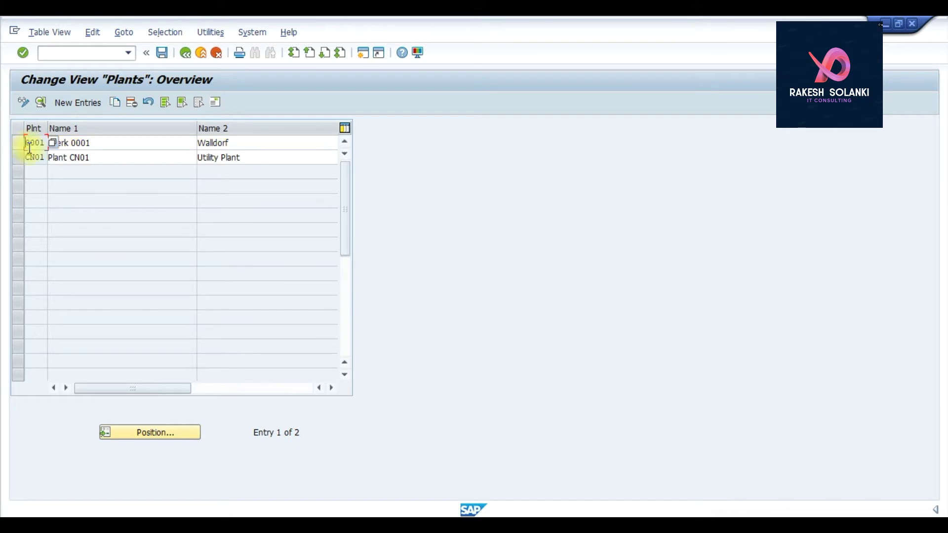
{"action": "left_click", "coordinate": [79, 104]}
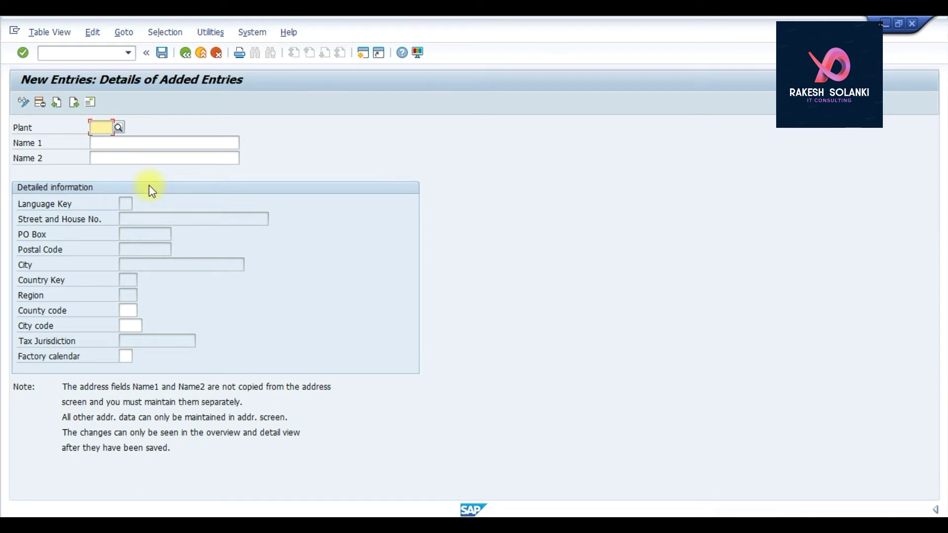
{"action": "type", "text": "065"}
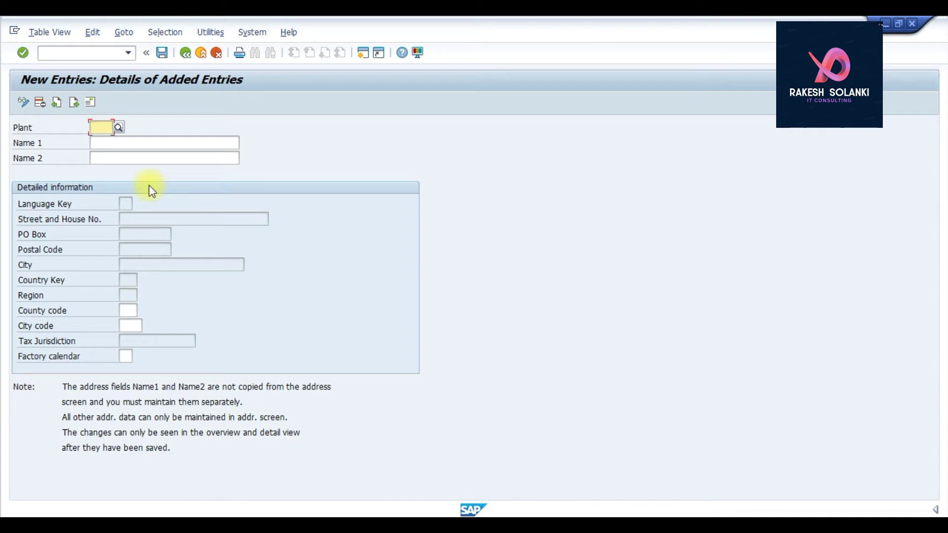
{"action": "type", "text": "0650"}
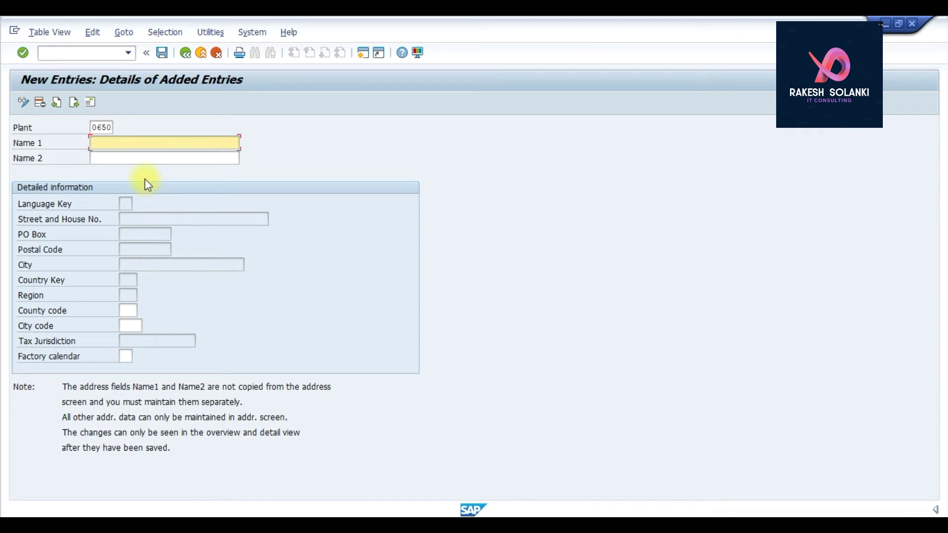
{"action": "key", "text": "shift+Tab"}
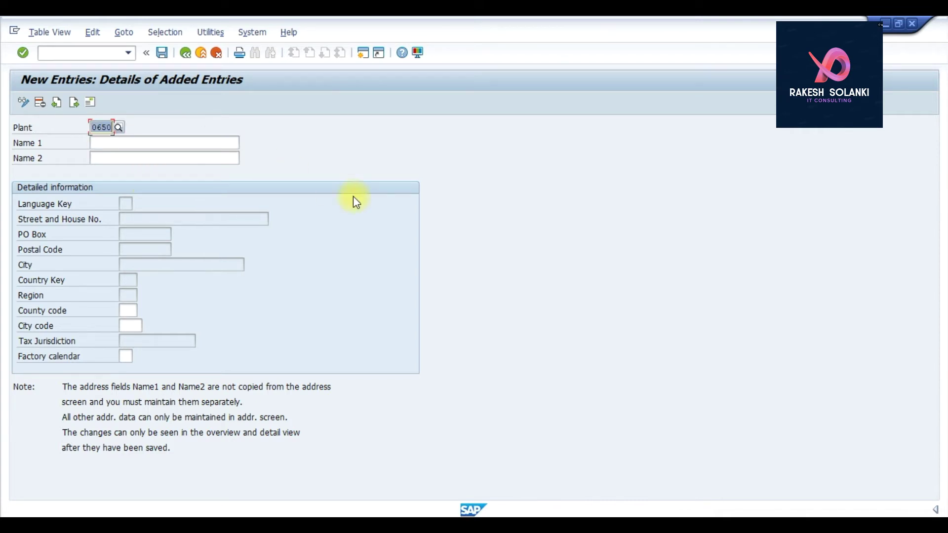
{"action": "type", "text": "0610"}
{"action": "key", "text": "Tab"}
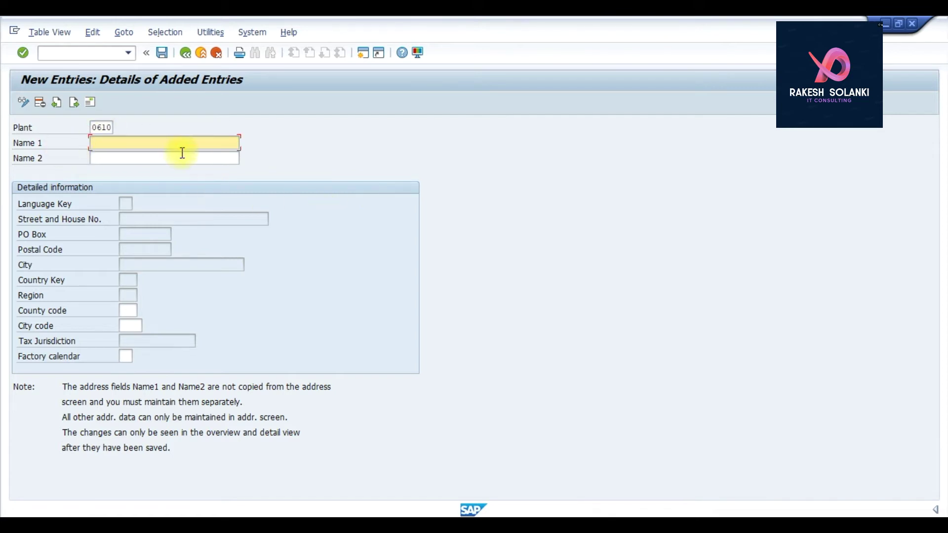
Step: Enter Technix Test Plant as Name 1 of the new plant entry
{"action": "type", "text": "Te"}
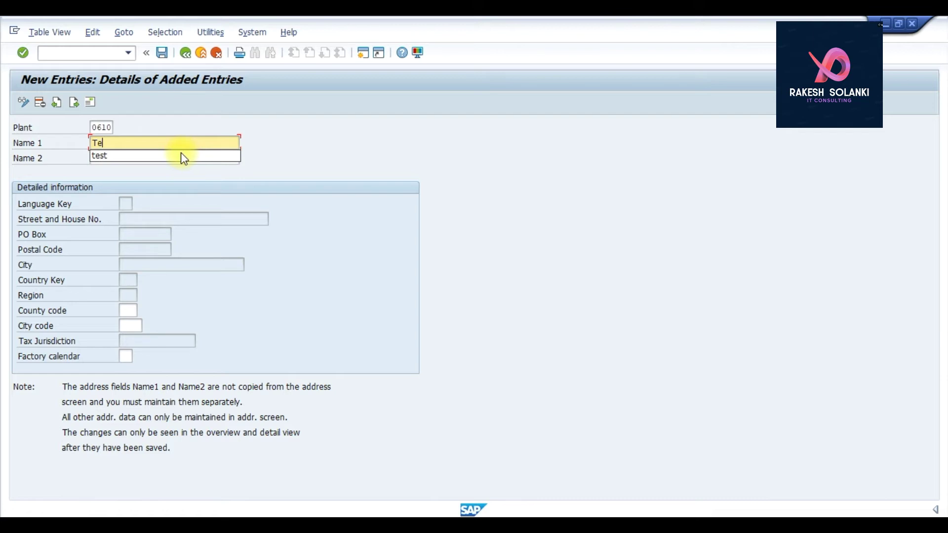
{"action": "type", "text": "chn"}
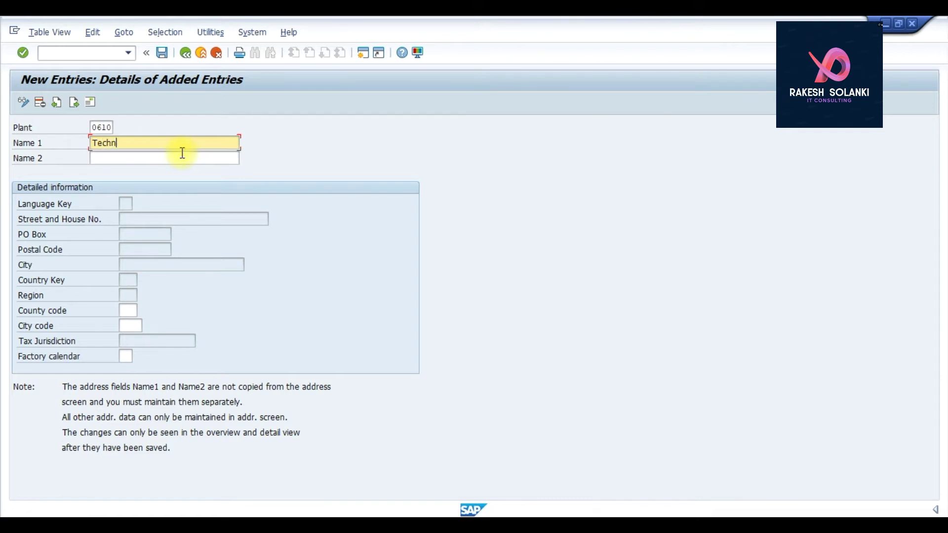
{"action": "type", "text": "ix Test Plant"}
{"action": "key", "text": "Return"}
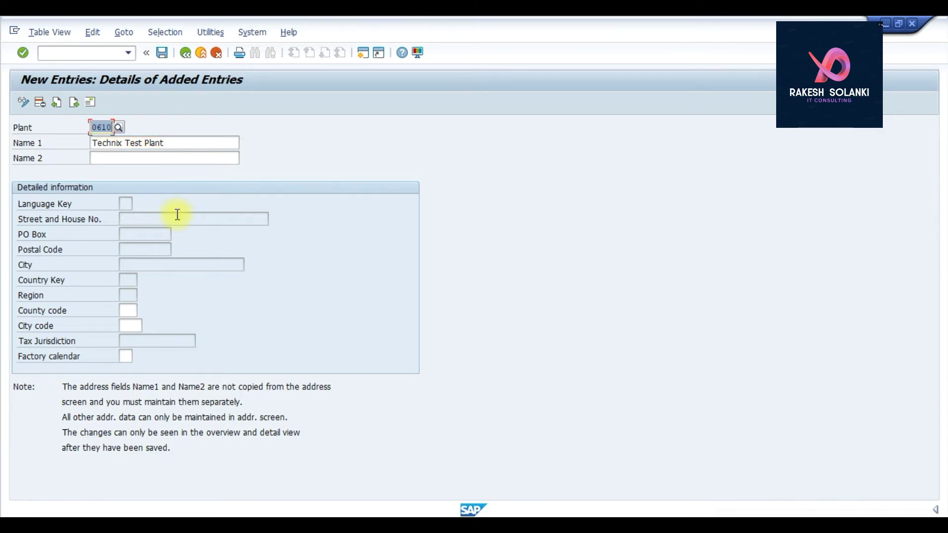
{"action": "left_click", "coordinate": [126, 310]}
{"action": "type", "text": "in"}
{"action": "key", "text": "Return"}
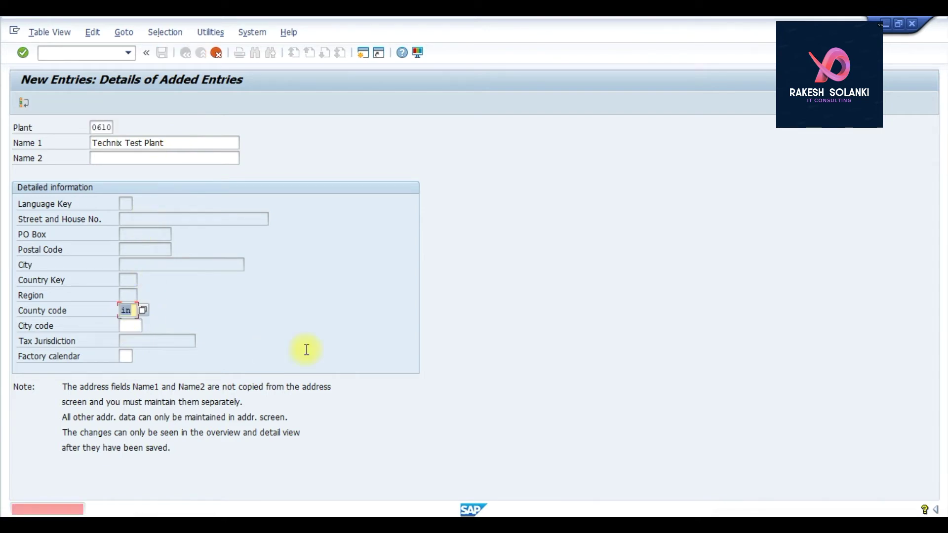
{"action": "key", "text": "BackSpace"}
{"action": "key", "text": "BackSpace"}
{"action": "key", "text": "Return"}
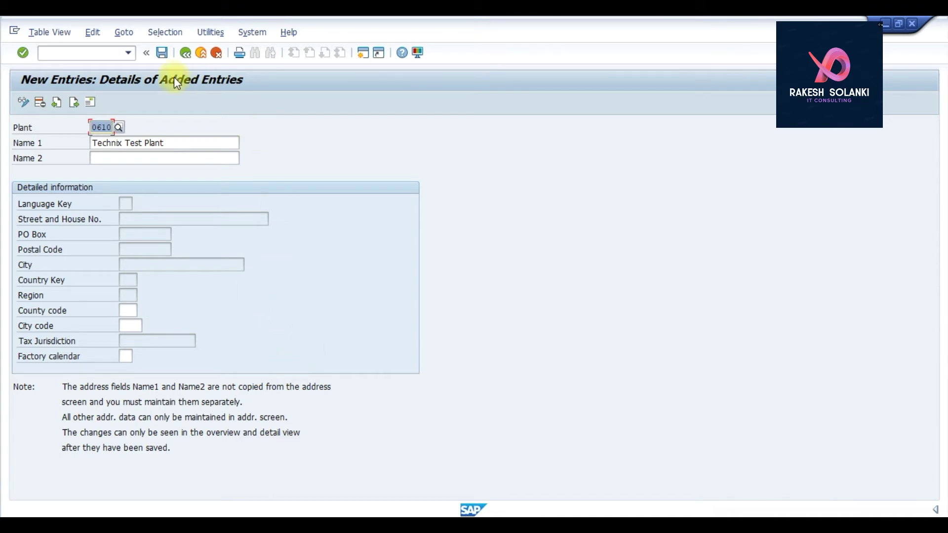
Step: Save the new plant entry and enter Technix Test Plant as the name in its address data
{"action": "left_click", "coordinate": [162, 53]}
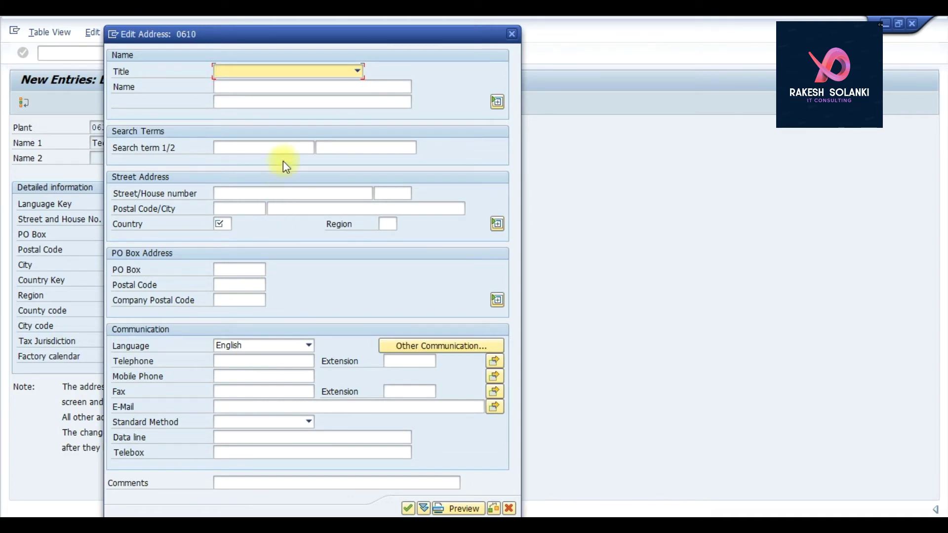
{"action": "left_click", "coordinate": [236, 85]}
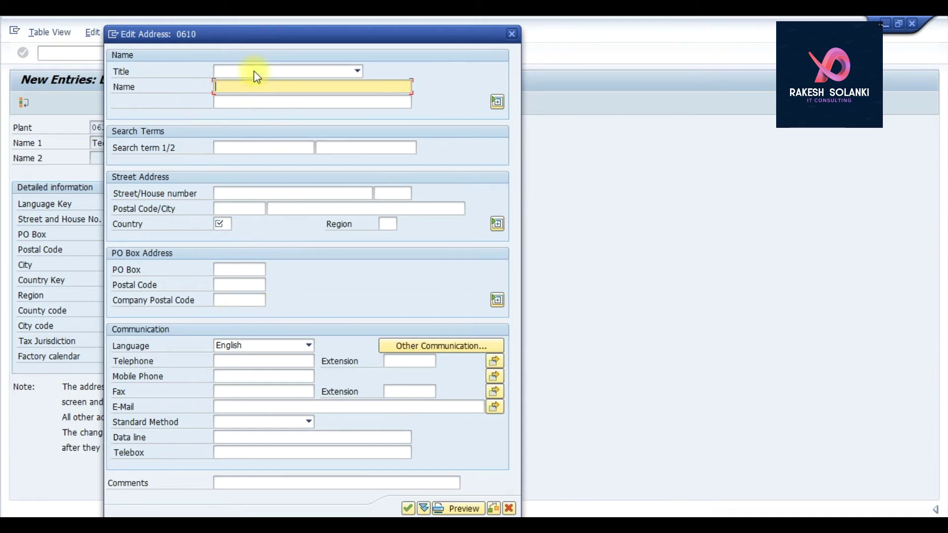
{"action": "left_click_drag", "start_coordinate": [271, 43], "coordinate": [339, 77]}
{"action": "type", "text": "Te"}
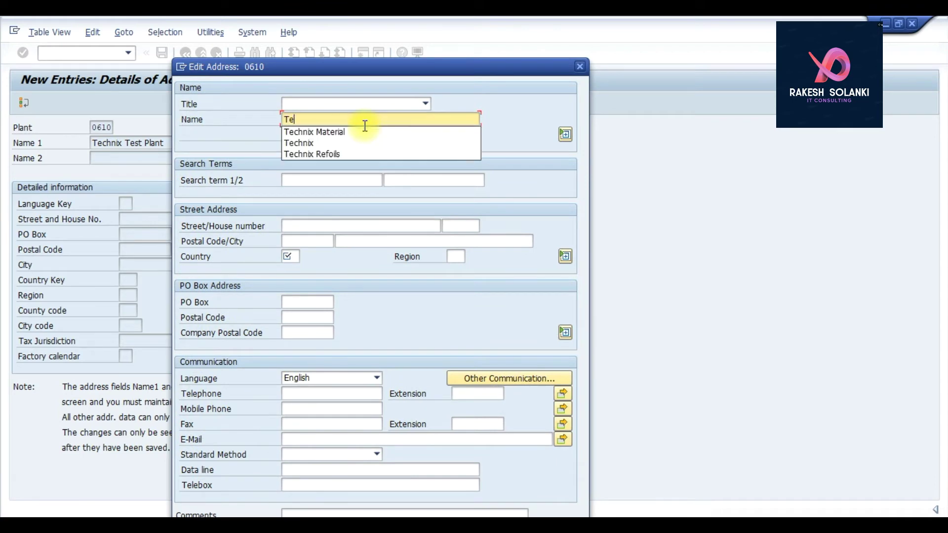
{"action": "type", "text": "chnix Tes"}
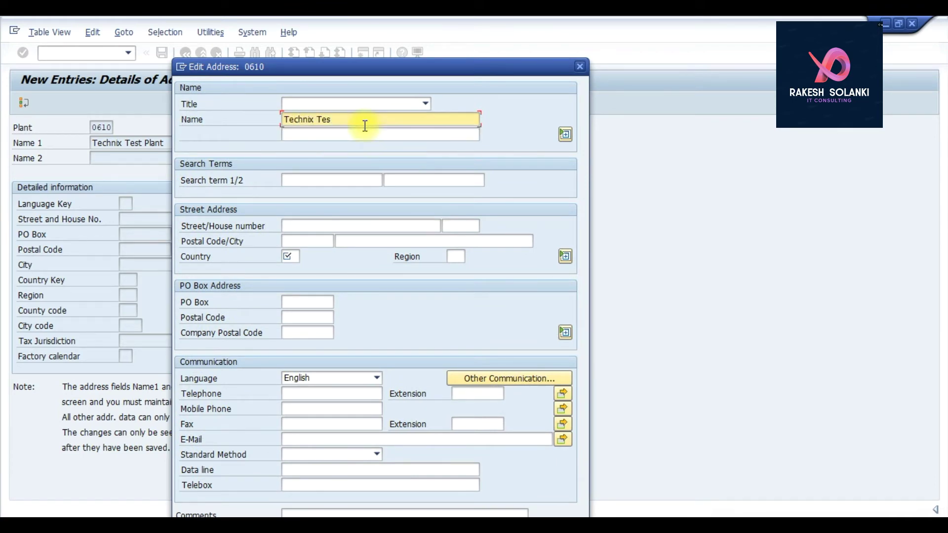
{"action": "type", "text": "t Plant"}
{"action": "key", "text": "Return"}
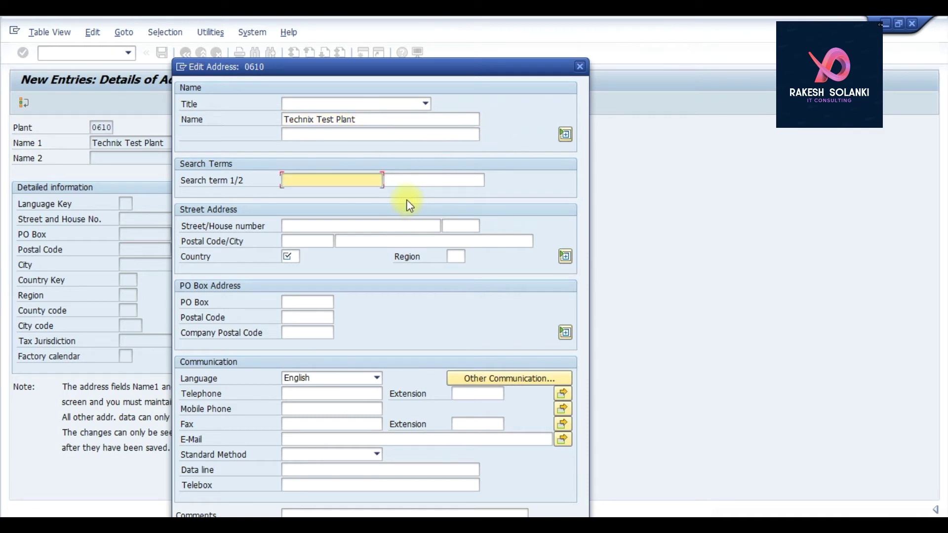
Step: Set the two search terms in the plant's address data to Technix and Plant
{"action": "type", "text": "Te"}
{"action": "key", "text": "Down"}
{"action": "key", "text": "Return"}
{"action": "key", "text": "Tab"}
{"action": "type", "text": "Plant"}
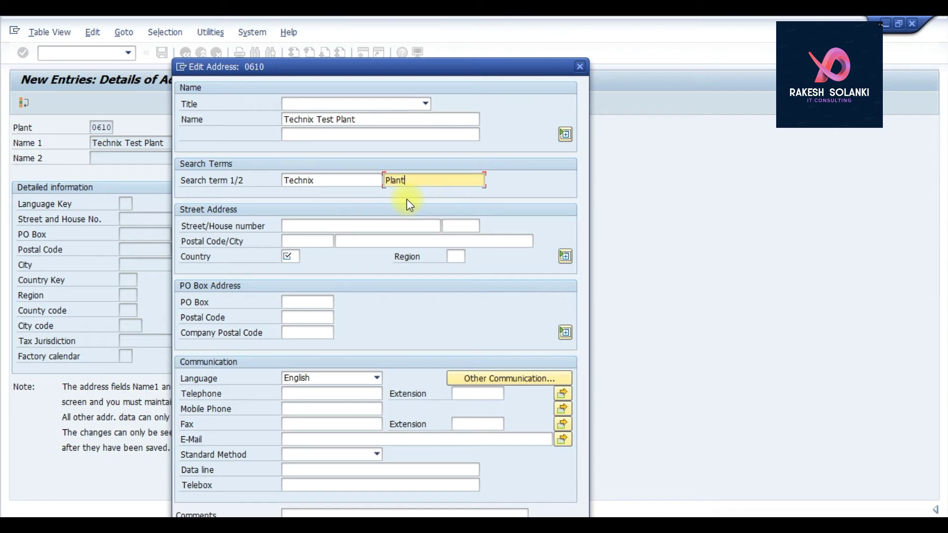
{"action": "key", "text": "Tab"}
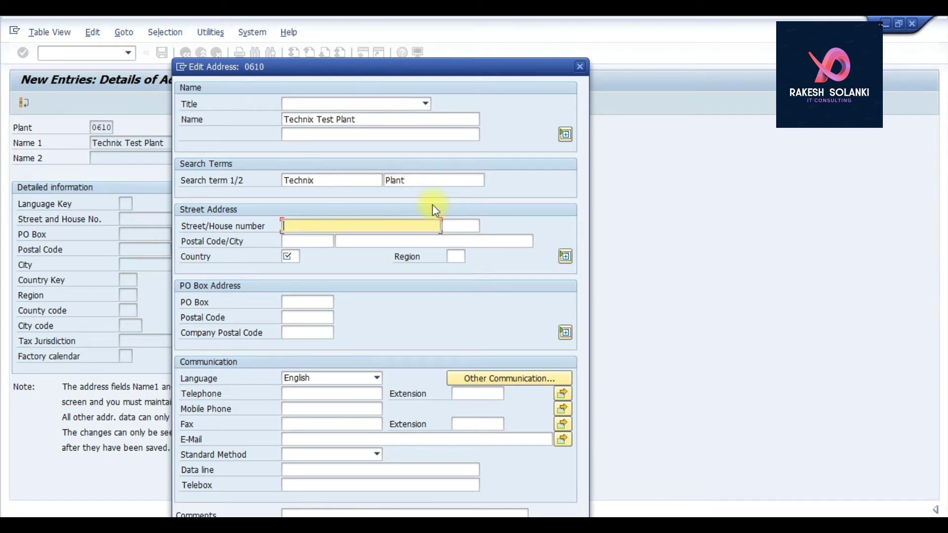
Step: Fill the street address with Test as street, test as house number, Test as postal code and Test as city
{"action": "type", "text": "Test"}
{"action": "key", "text": "Tab"}
{"action": "type", "text": "test"}
{"action": "key", "text": "Tab"}
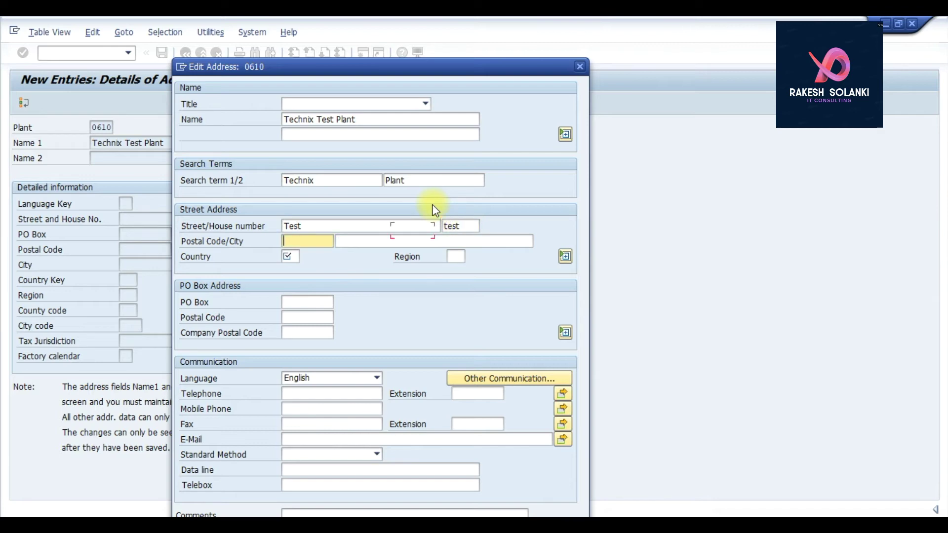
{"action": "type", "text": "Test"}
{"action": "key", "text": "Tab"}
{"action": "type", "text": "Test"}
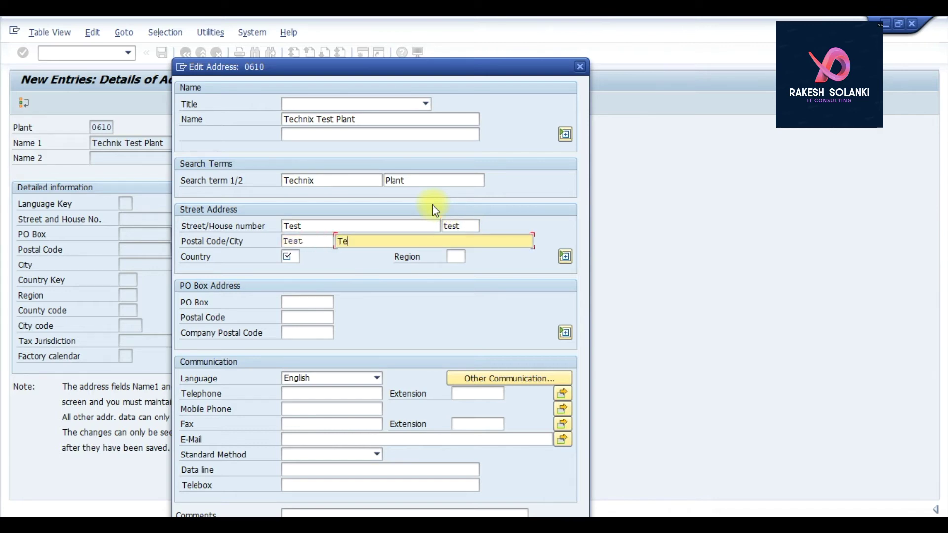
{"action": "key", "text": "Tab"}
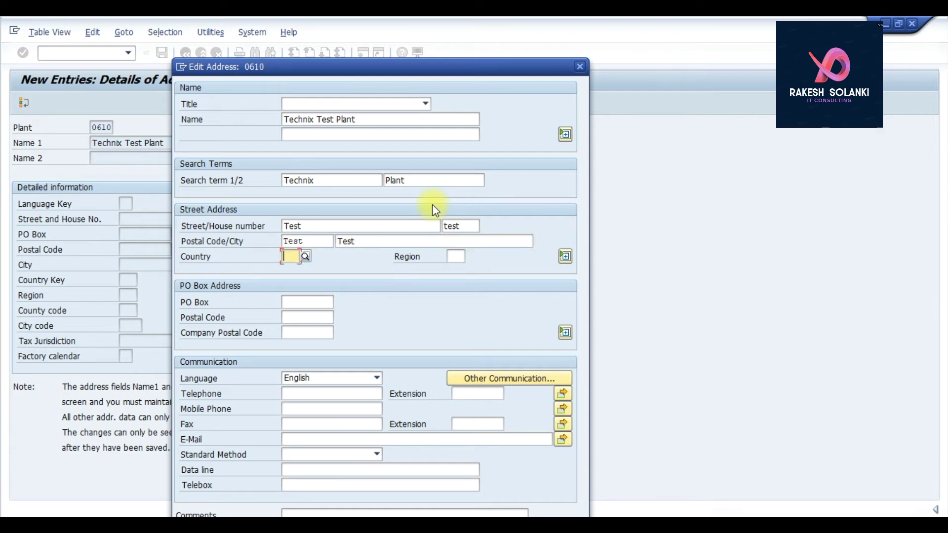
Step: Set the country of the street address to IN and the region to 25
{"action": "type", "text": "in"}
{"action": "key", "text": "BackSpace"}
{"action": "key", "text": "BackSpace"}
{"action": "type", "text": "in"}
{"action": "key", "text": "Tab"}
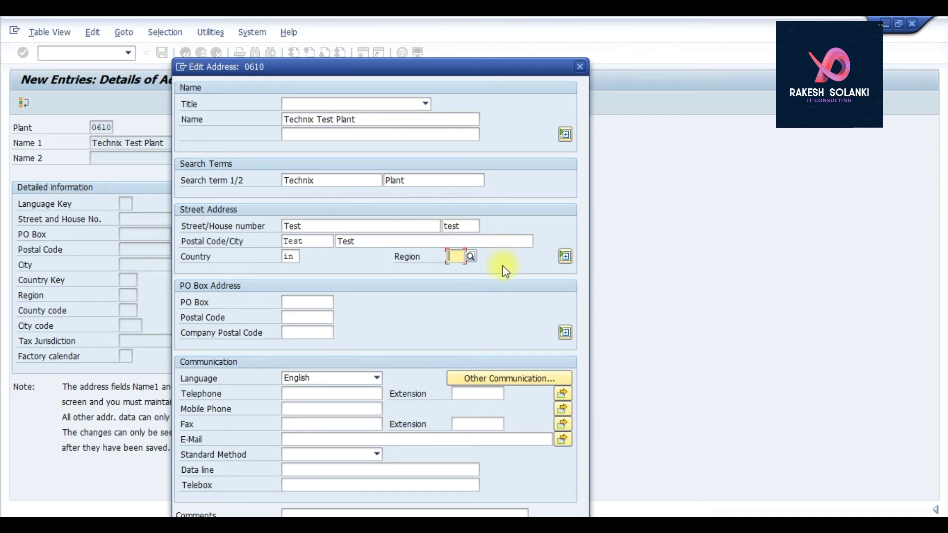
{"action": "type", "text": "25"}
{"action": "key", "text": "Tab"}
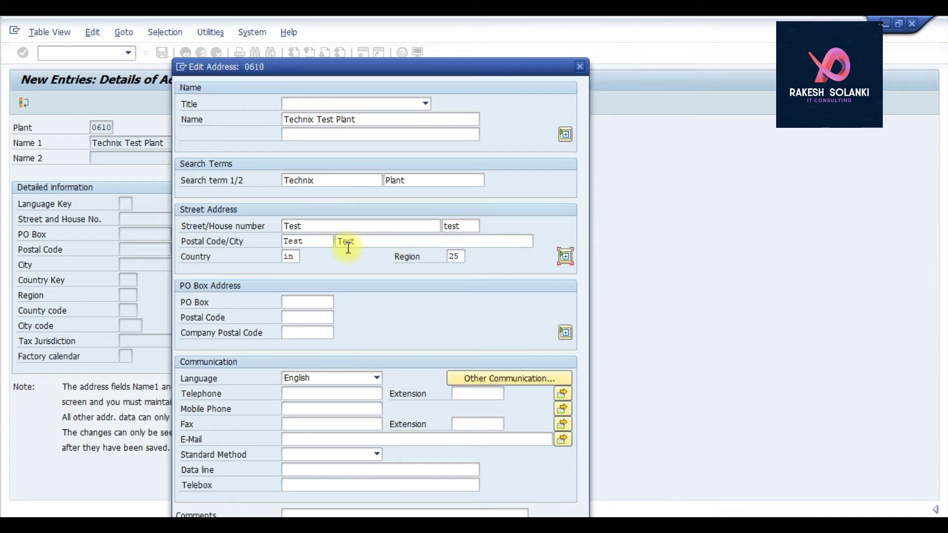
Step: Enter 000000 as the PO Box, its postal code and the company postal code in the PO Box address
{"action": "left_click", "coordinate": [332, 299]}
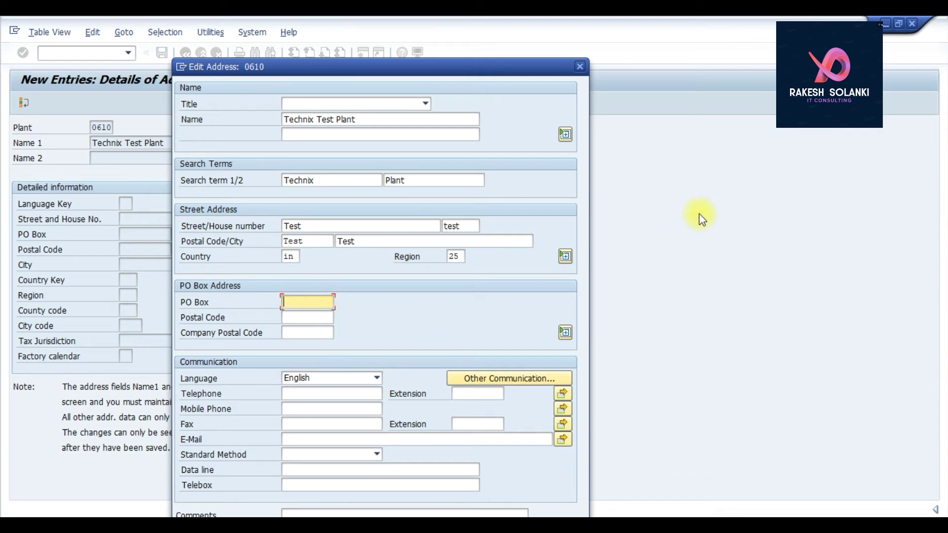
{"action": "type", "text": "0000000"}
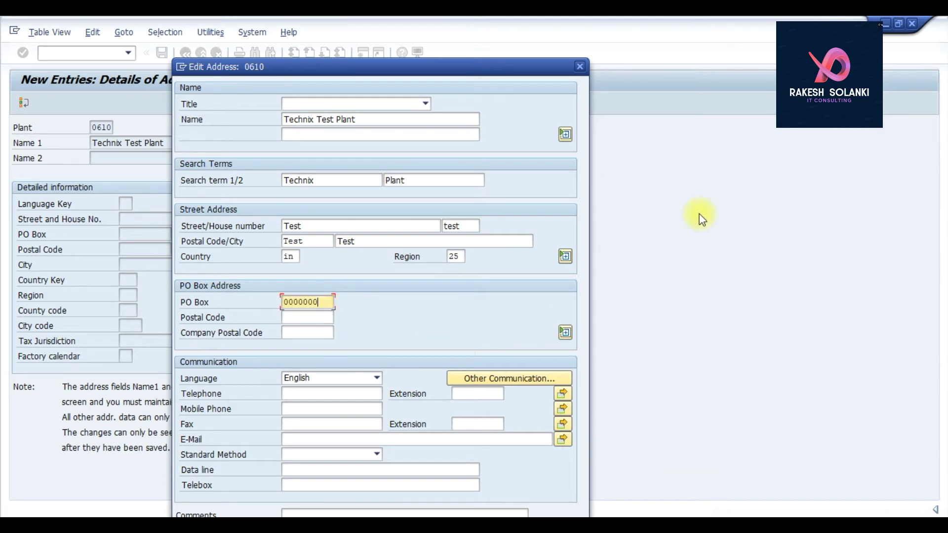
{"action": "key", "text": "Tab"}
{"action": "key", "text": "shift+Tab"}
{"action": "key", "text": "End"}
{"action": "key", "text": "BackSpace"}
{"action": "key", "text": "Tab"}
{"action": "key", "text": "Down"}
{"action": "key", "text": "Return"}
{"action": "key", "text": "Tab"}
{"action": "key", "text": "Down"}
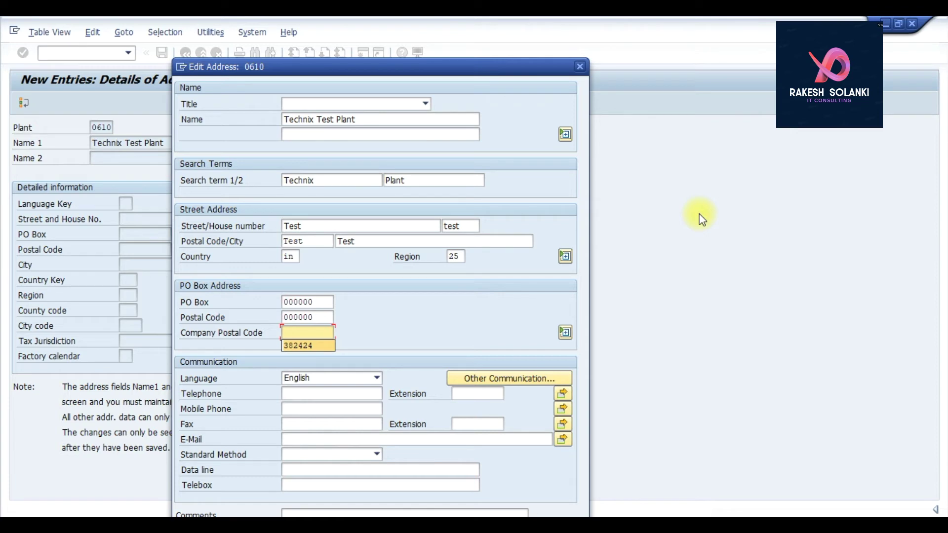
{"action": "key", "text": "Up"}
{"action": "type", "text": "000000"}
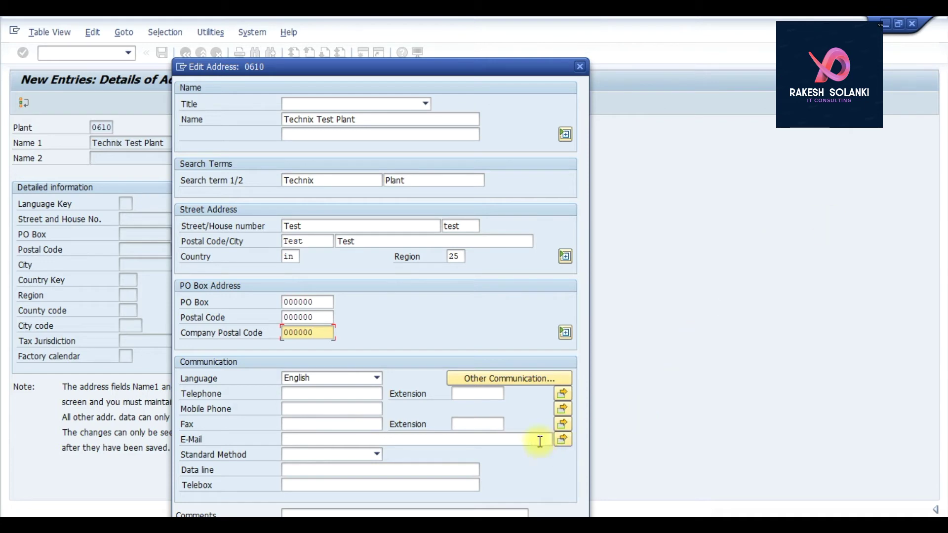
Step: Try to confirm the address data, clear the company postal code and attempt the confirmation again
{"action": "left_click_drag", "start_coordinate": [397, 68], "coordinate": [391, 35]}
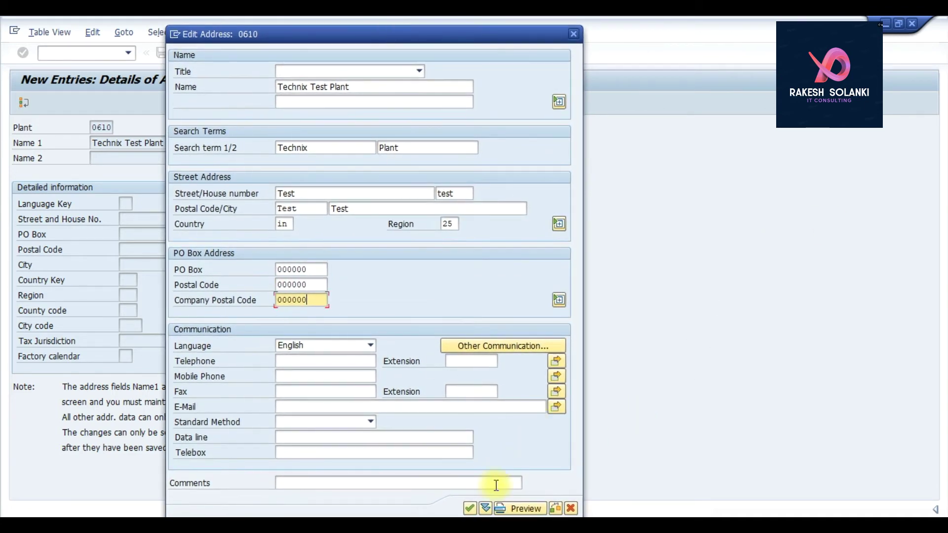
{"action": "left_click", "coordinate": [470, 508]}
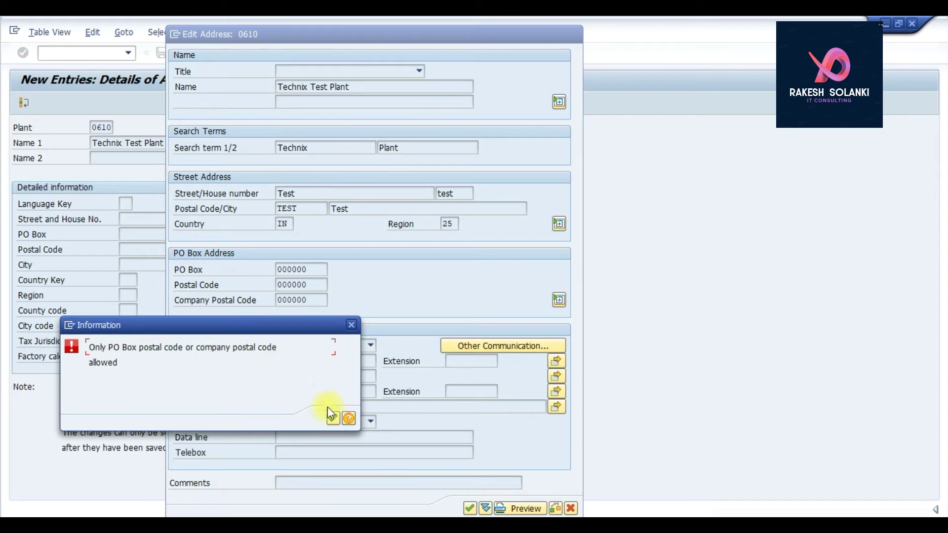
{"action": "left_click", "coordinate": [333, 418]}
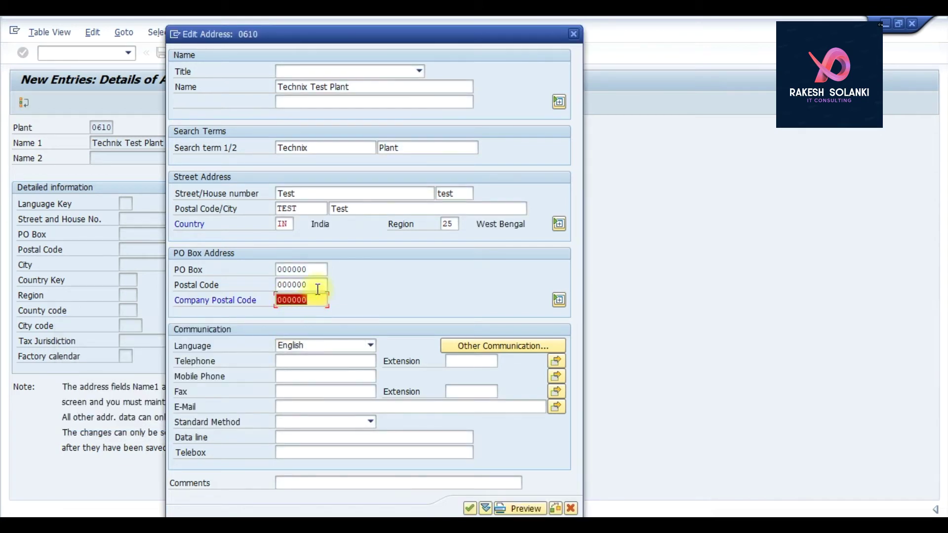
{"action": "key", "text": "Delete"}
{"action": "left_click", "coordinate": [469, 508]}
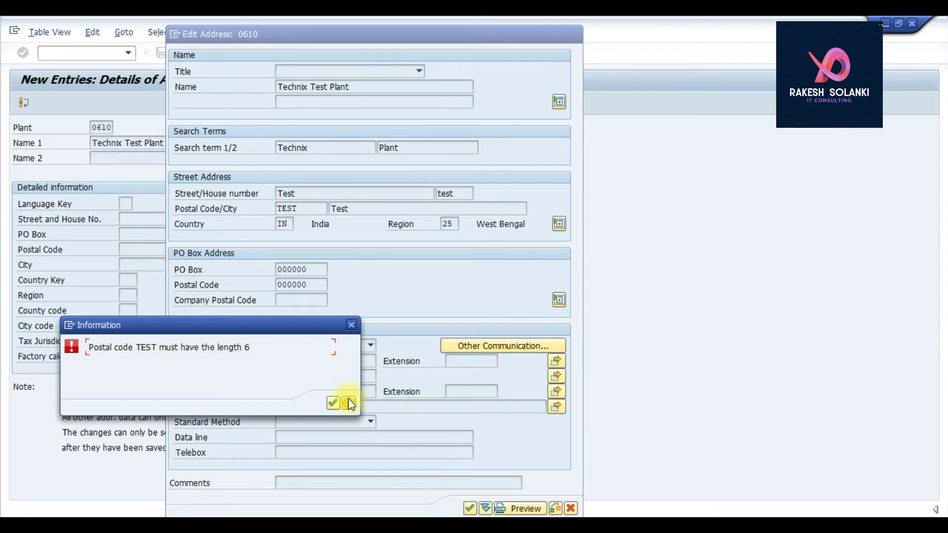
{"action": "left_click", "coordinate": [331, 403]}
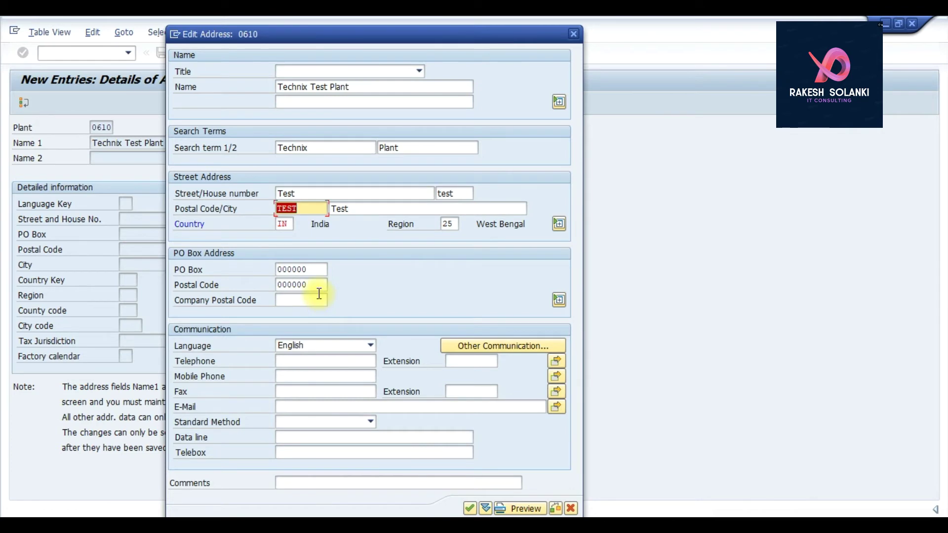
Step: Set the street address's postal code to 000000, confirm the address and save the plant to customizing request RJSK900002
{"action": "type", "text": "000000"}
{"action": "left_click", "coordinate": [470, 508]}
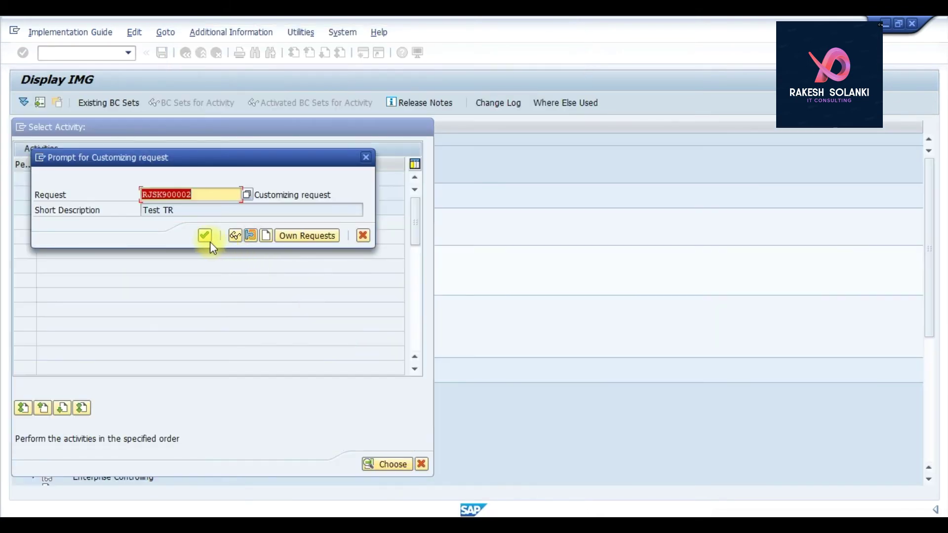
{"action": "left_click", "coordinate": [203, 237]}
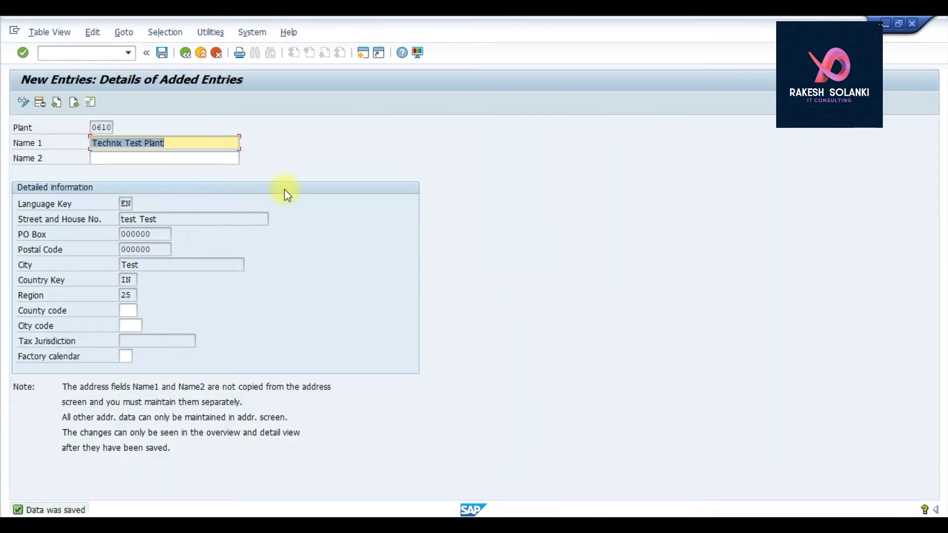
Step: Exit the new entry, reopen the Define Plant activity and select plant 0610 in the Plants overview
{"action": "left_click", "coordinate": [202, 52]}
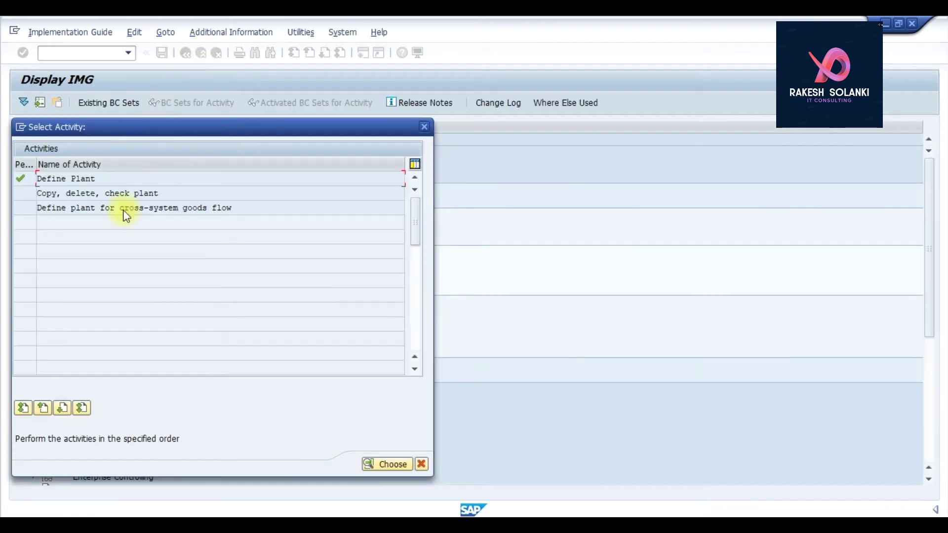
{"action": "double_click", "coordinate": [87, 183]}
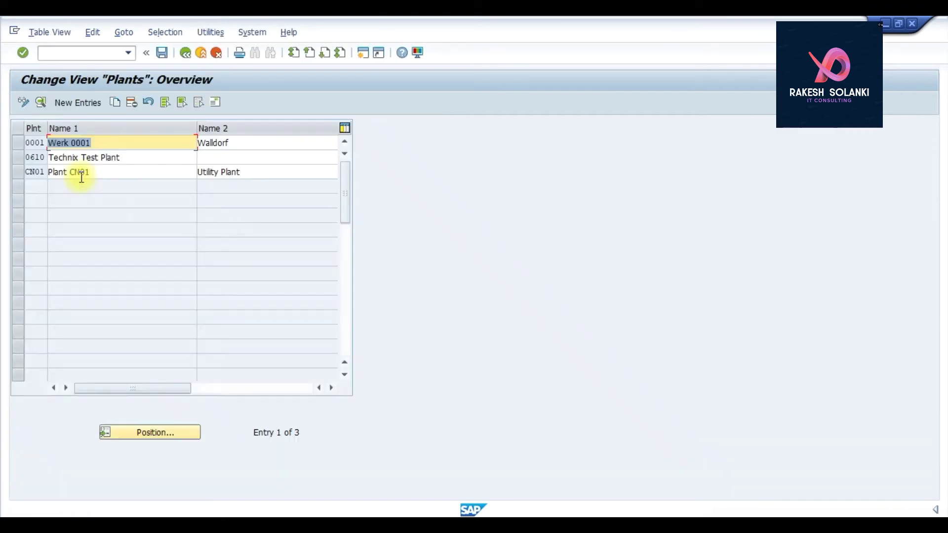
{"action": "left_click", "coordinate": [17, 159]}
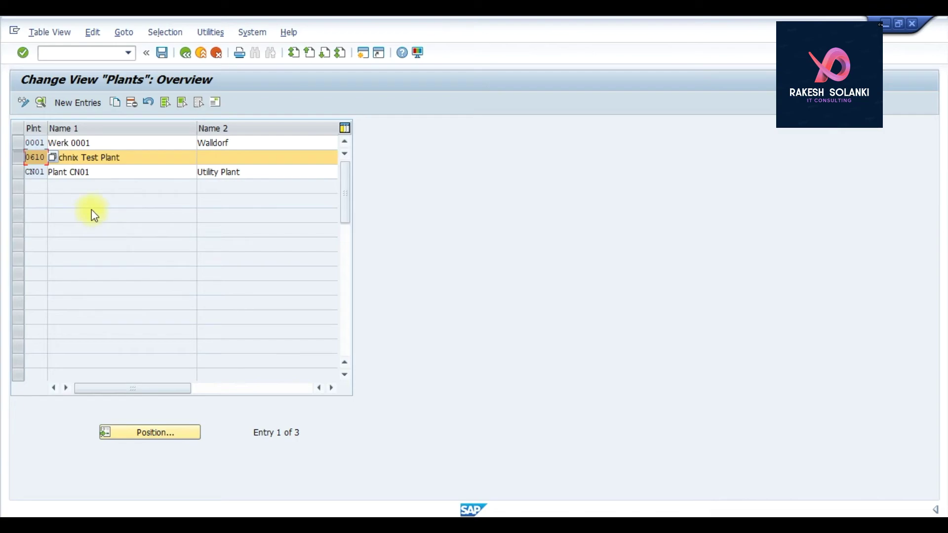
Step: Switch to the FICO YOUTUBE workbook in Excel and record plant code 0610 as text in cell M11 of the SAP MM sheet
{"action": "left_click", "coordinate": [328, 514]}
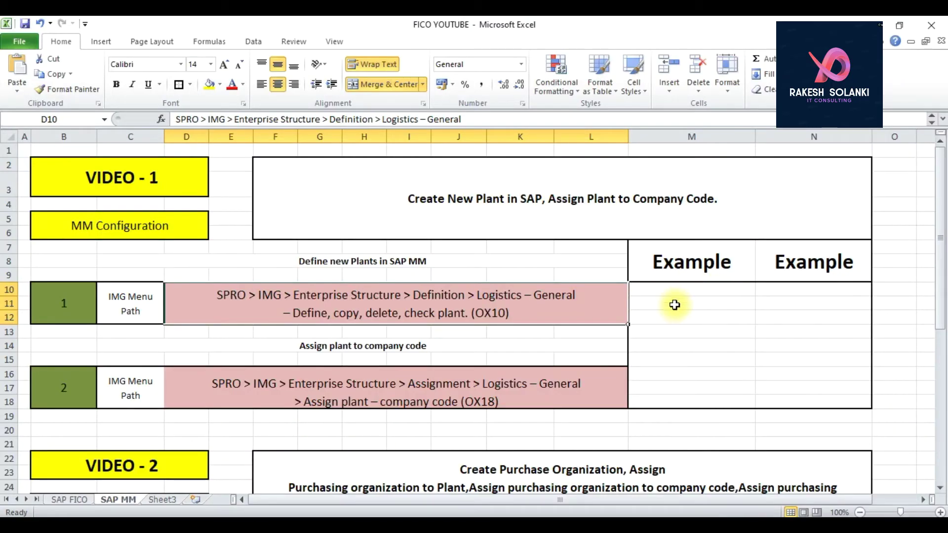
{"action": "left_click", "coordinate": [673, 303]}
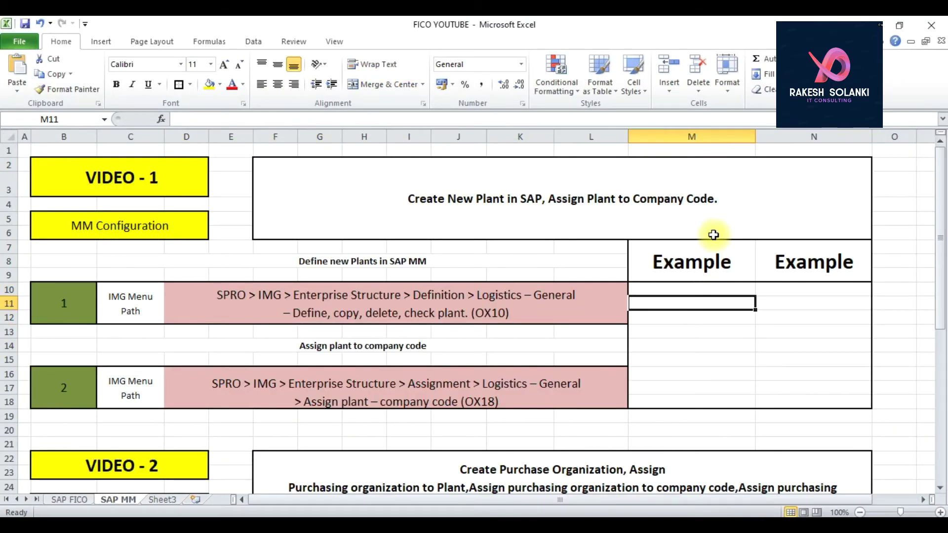
{"action": "type", "text": "0610"}
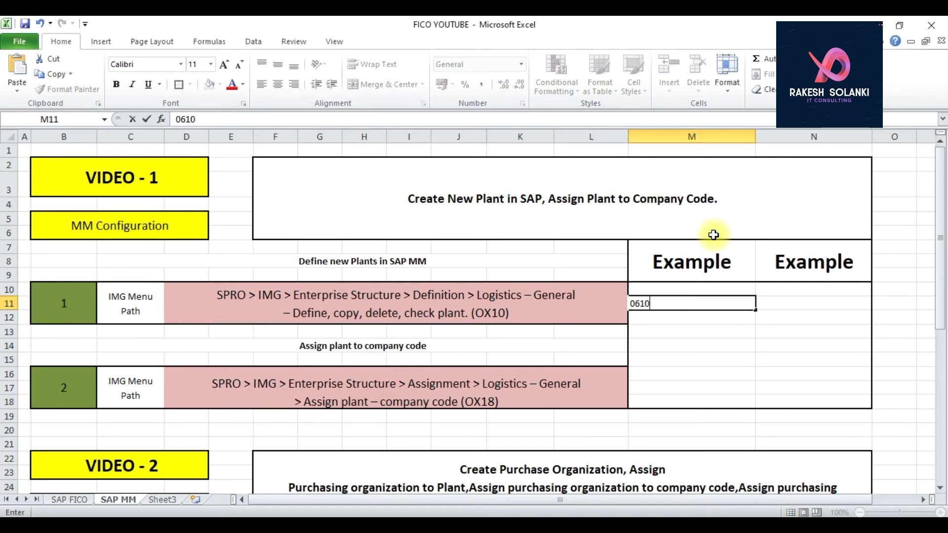
{"action": "key", "text": "Return"}
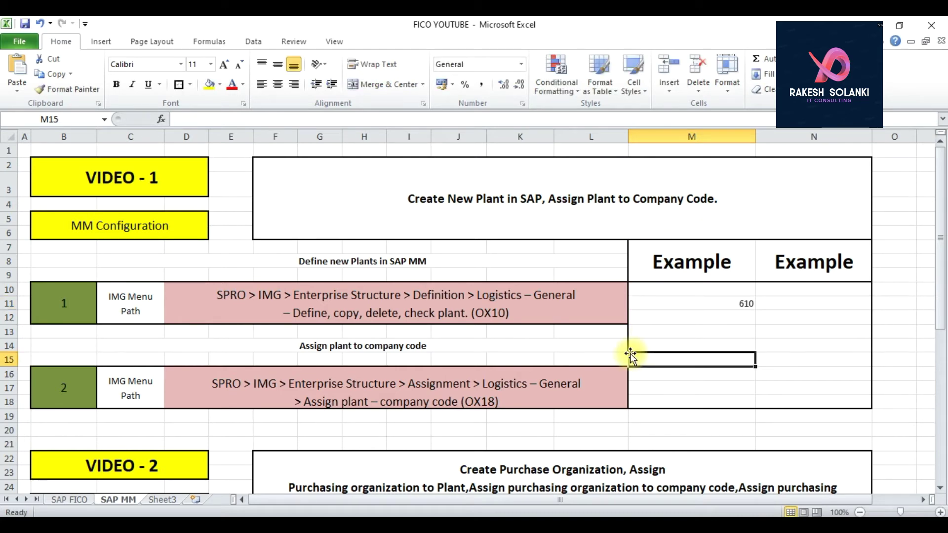
{"action": "left_click", "coordinate": [689, 303]}
{"action": "type", "text": "'0610"}
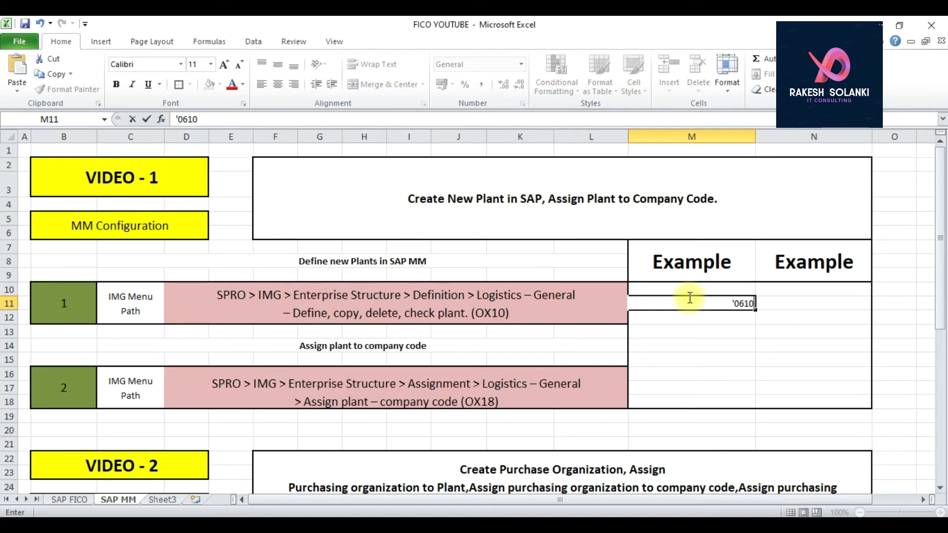
{"action": "key", "text": "Return"}
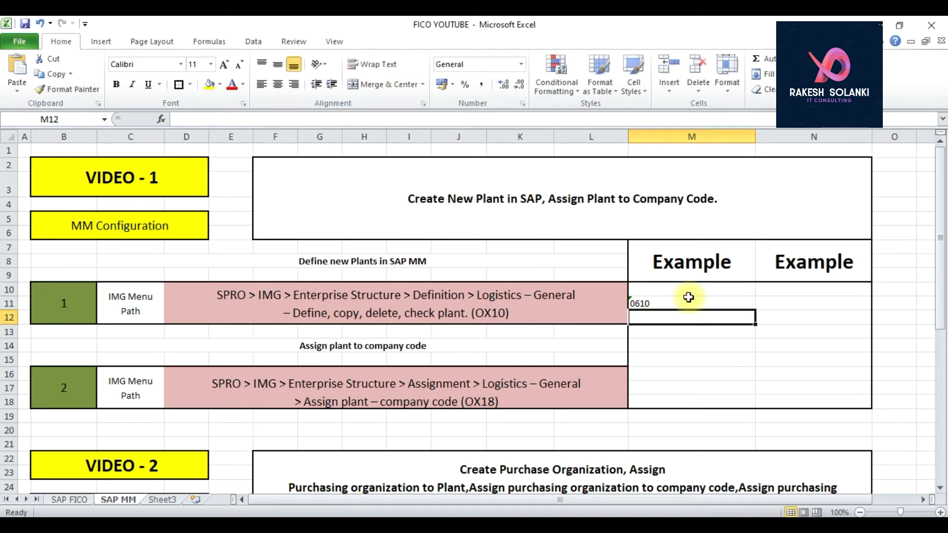
Step: Centre the plant code in cell M11 horizontally
{"action": "left_click", "coordinate": [669, 303]}
{"action": "left_click", "coordinate": [277, 83]}
{"action": "left_click", "coordinate": [570, 354]}
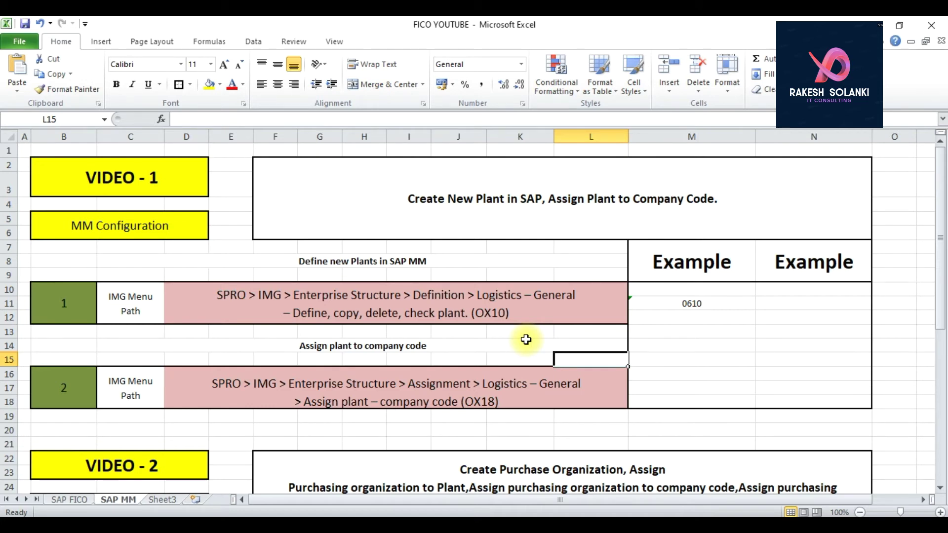
Step: Switch back to SAP, exit the Plants overview and close the activity selection to return to the IMG structure
{"action": "left_click", "coordinate": [221, 526]}
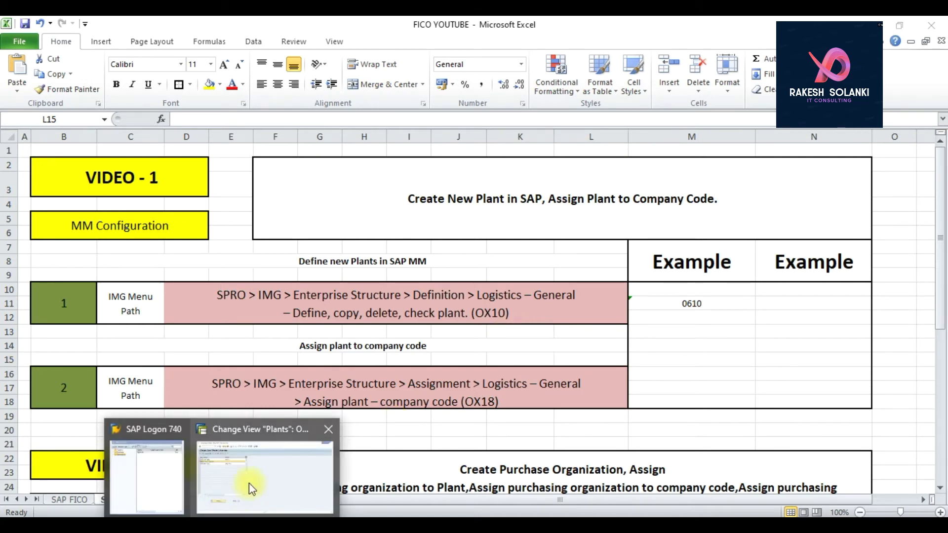
{"action": "left_click", "coordinate": [249, 482]}
{"action": "key", "text": "F12"}
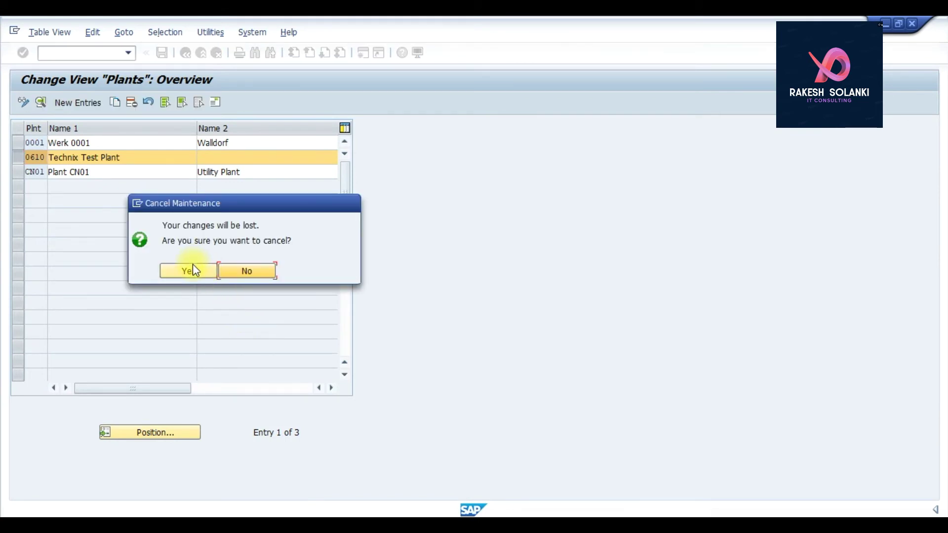
{"action": "left_click", "coordinate": [242, 274]}
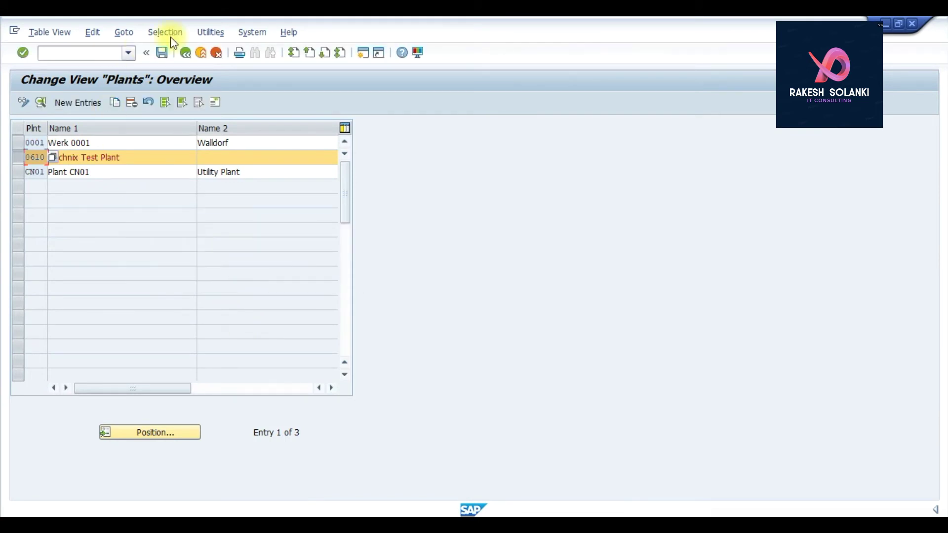
{"action": "left_click", "coordinate": [200, 55]}
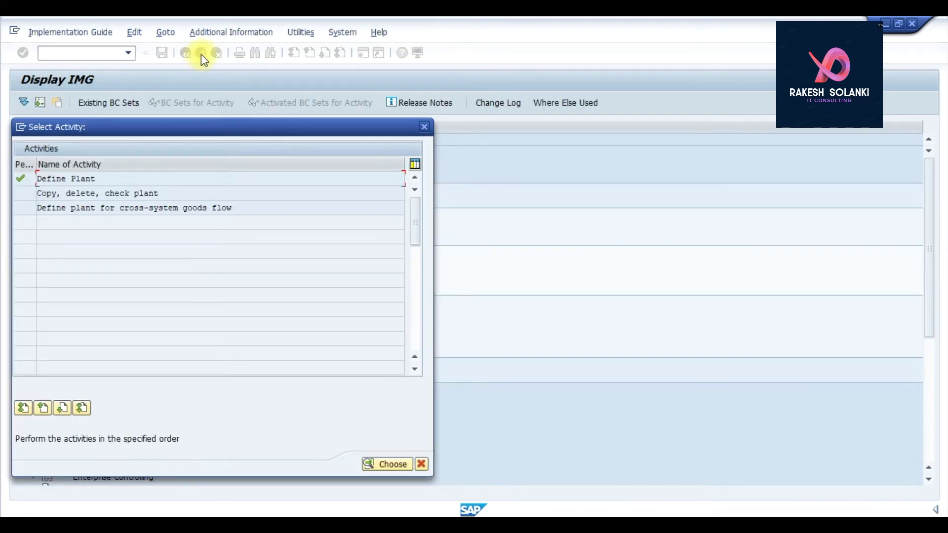
{"action": "left_click", "coordinate": [422, 465]}
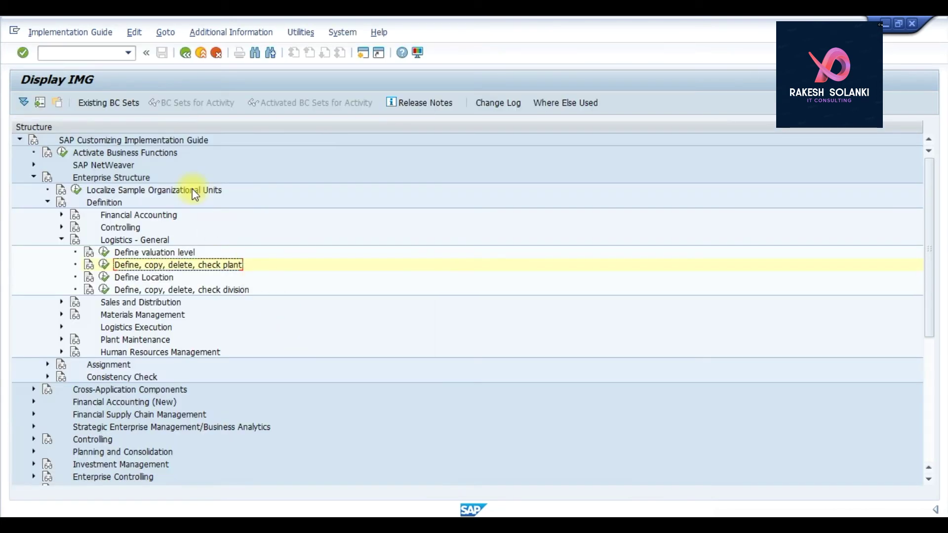
Step: Reopen the SAP Reference IMG from the project screen and review the plant definition activity under Enterprise Structure > Definition > Logistics - General
{"action": "key", "text": "F3"}
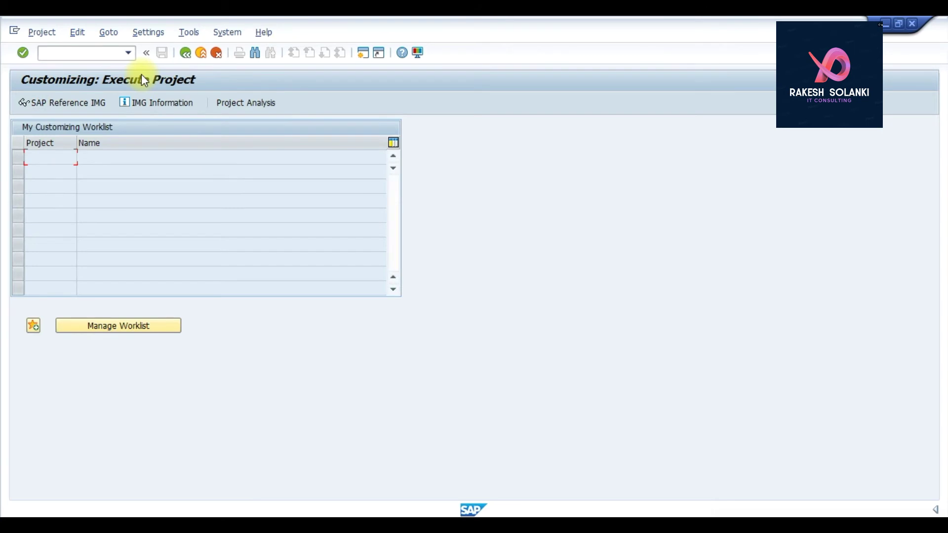
{"action": "key", "text": "F3"}
{"action": "key", "text": "Return"}
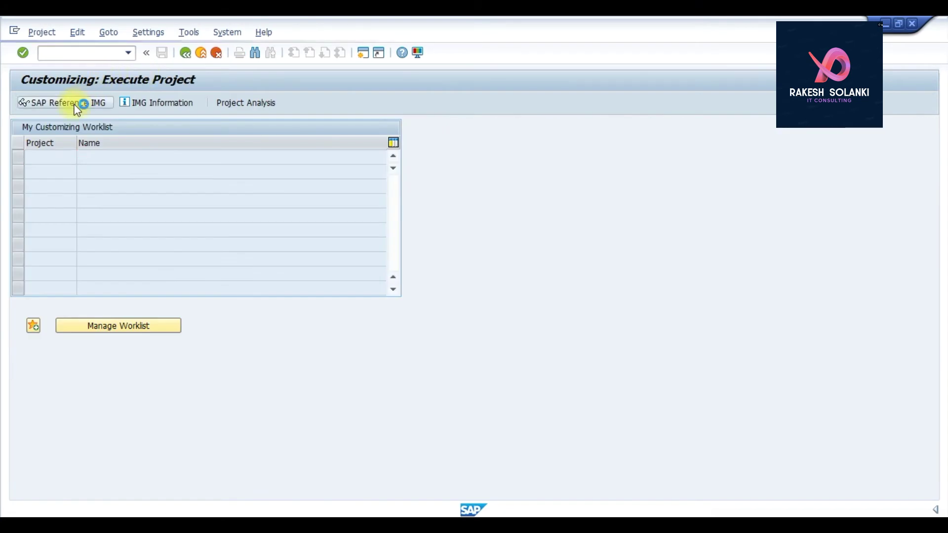
{"action": "left_click", "coordinate": [76, 105]}
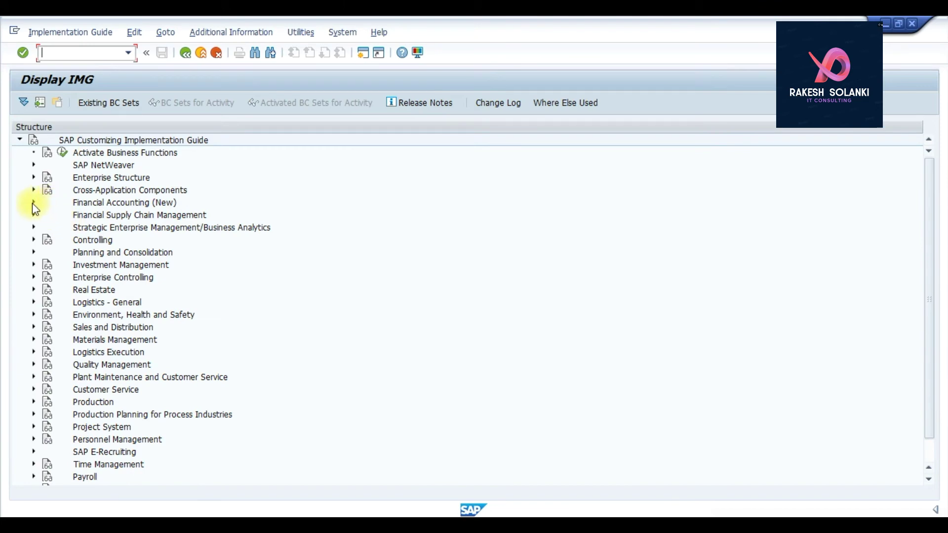
{"action": "left_click", "coordinate": [34, 177]}
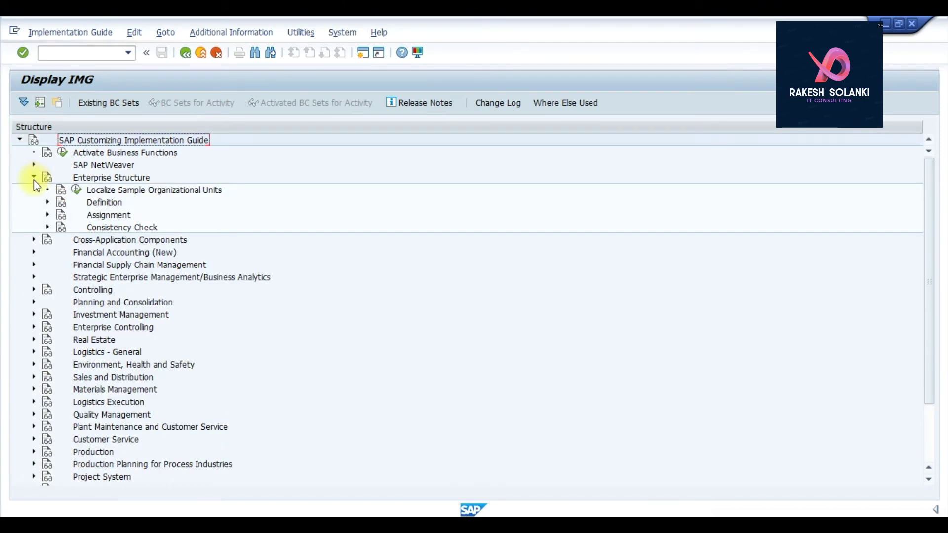
{"action": "left_click", "coordinate": [47, 203]}
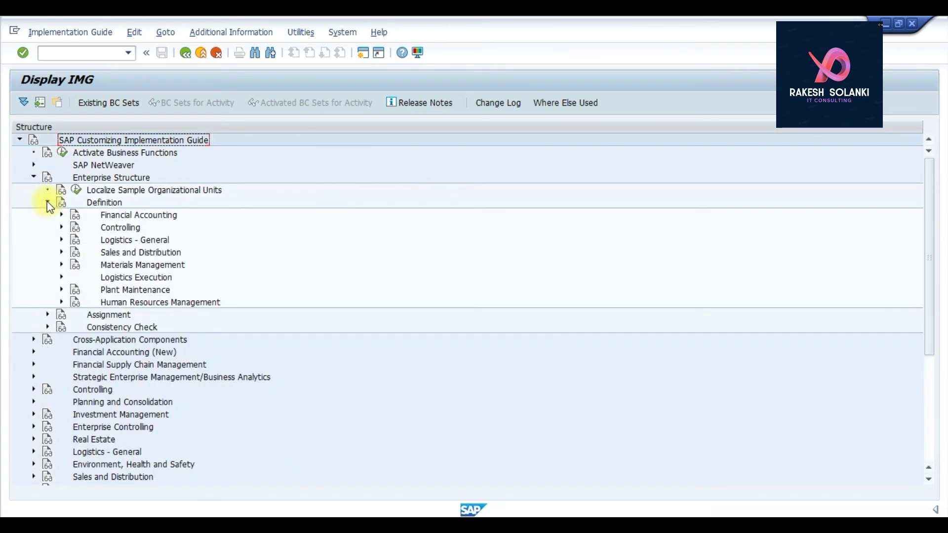
{"action": "left_click", "coordinate": [61, 240]}
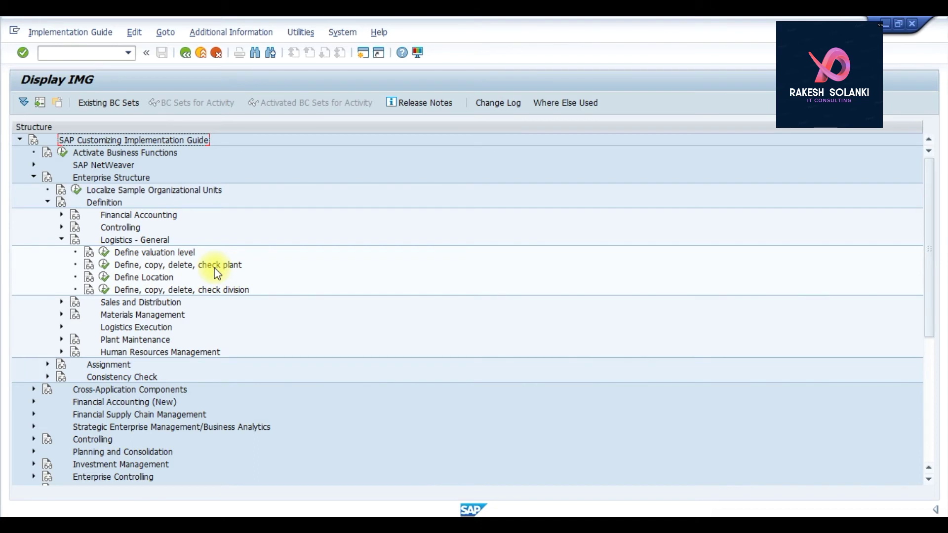
Step: Exit the IMG structure and switch to the FICO YOUTUBE workbook in Excel to review the "Assign plant to company code" section
{"action": "left_click", "coordinate": [201, 52]}
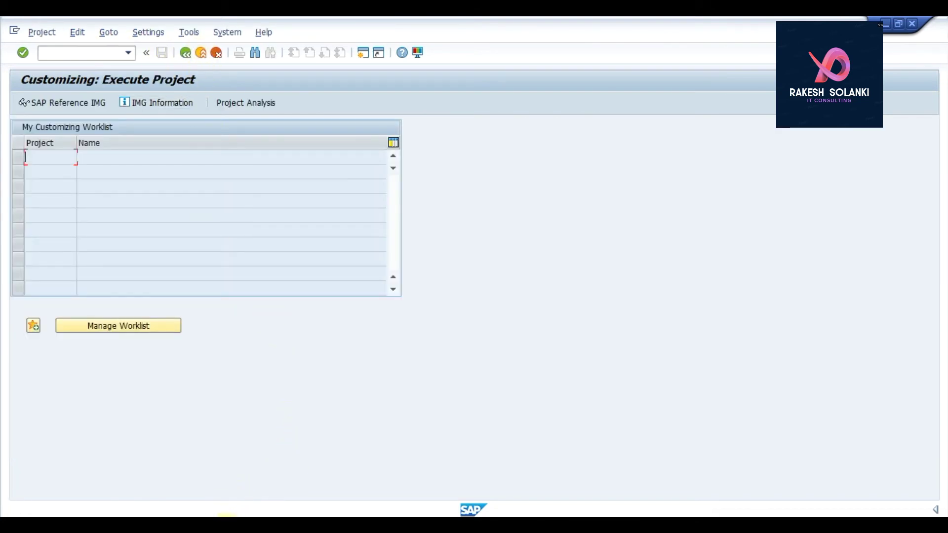
{"action": "left_click", "coordinate": [339, 517]}
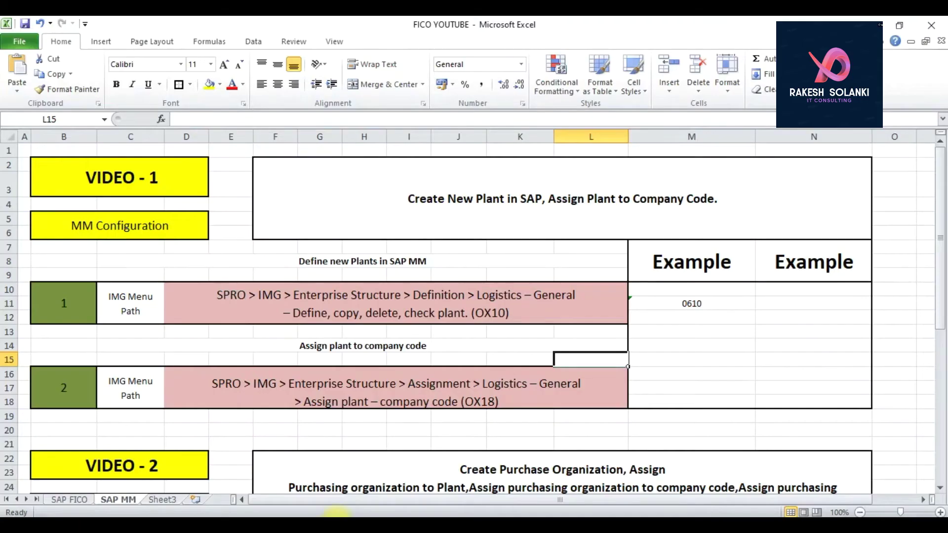
{"action": "left_click", "coordinate": [413, 345]}
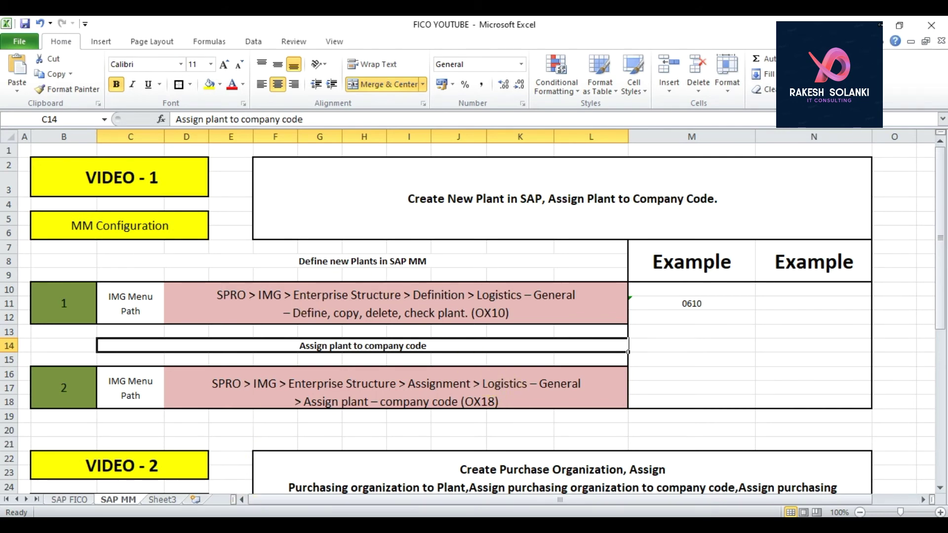
Step: Switch back to SAP and open "Assign plant to company code" under Enterprise Structure > Assignment > Logistics - General in the SAP Reference IMG
{"action": "mouse_move", "coordinate": [222, 525]}
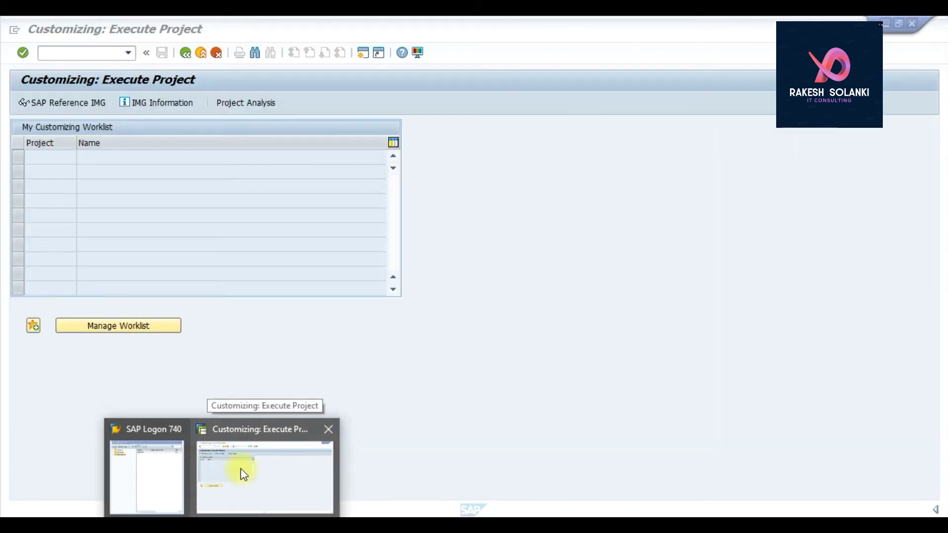
{"action": "left_click", "coordinate": [241, 468]}
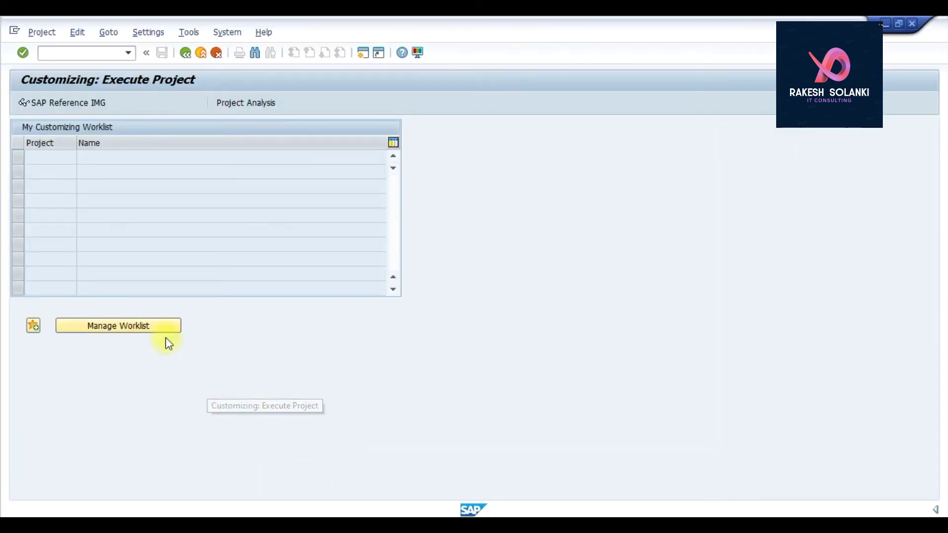
{"action": "left_click", "coordinate": [80, 103]}
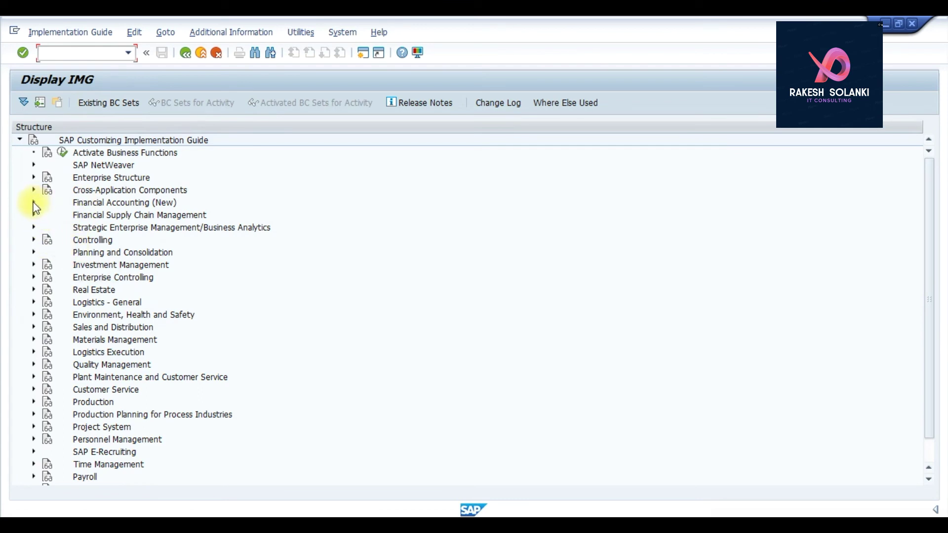
{"action": "left_click", "coordinate": [34, 177]}
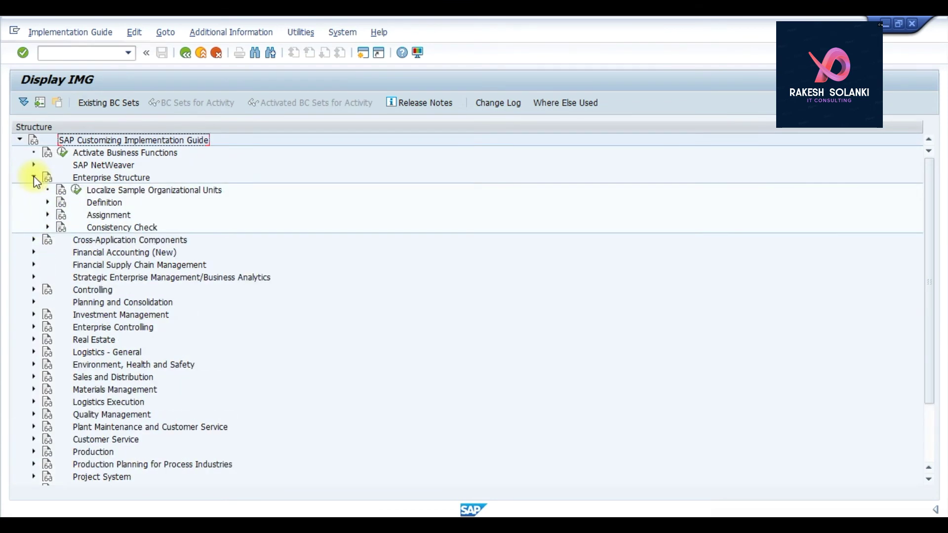
{"action": "left_click", "coordinate": [47, 202]}
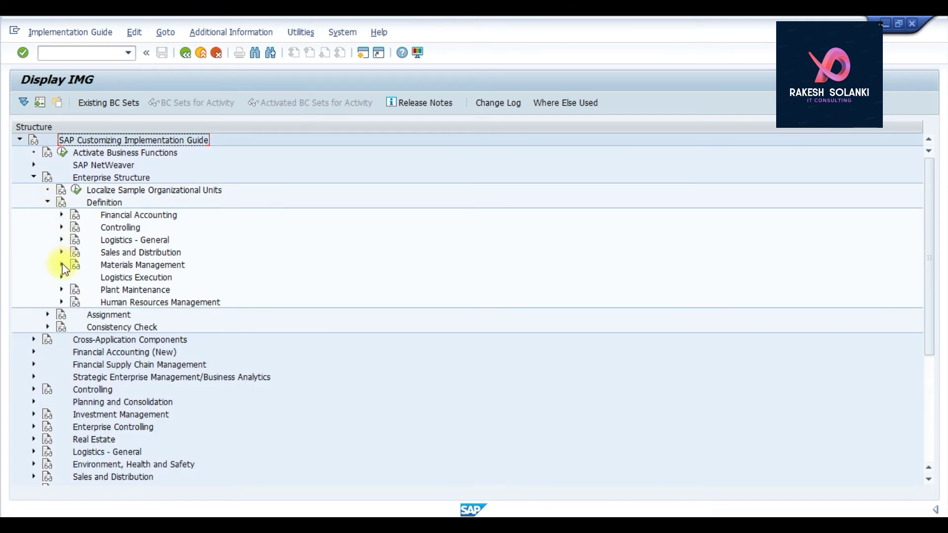
{"action": "left_click", "coordinate": [48, 202]}
{"action": "left_click", "coordinate": [47, 215]}
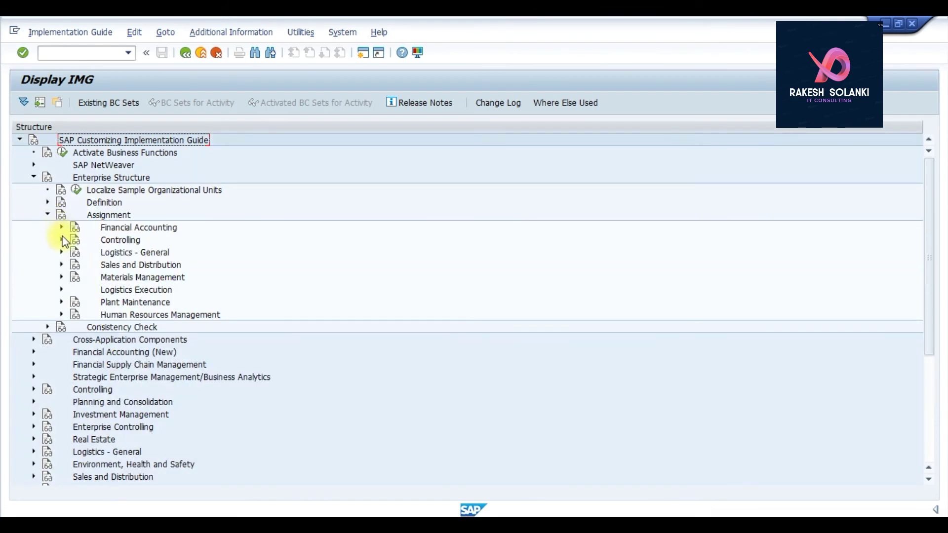
{"action": "left_click", "coordinate": [61, 252]}
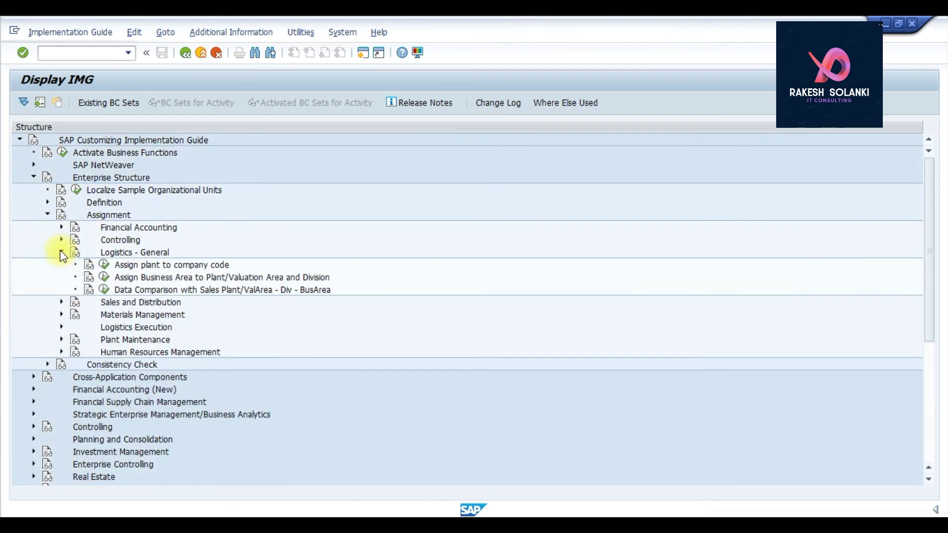
{"action": "left_click", "coordinate": [105, 267]}
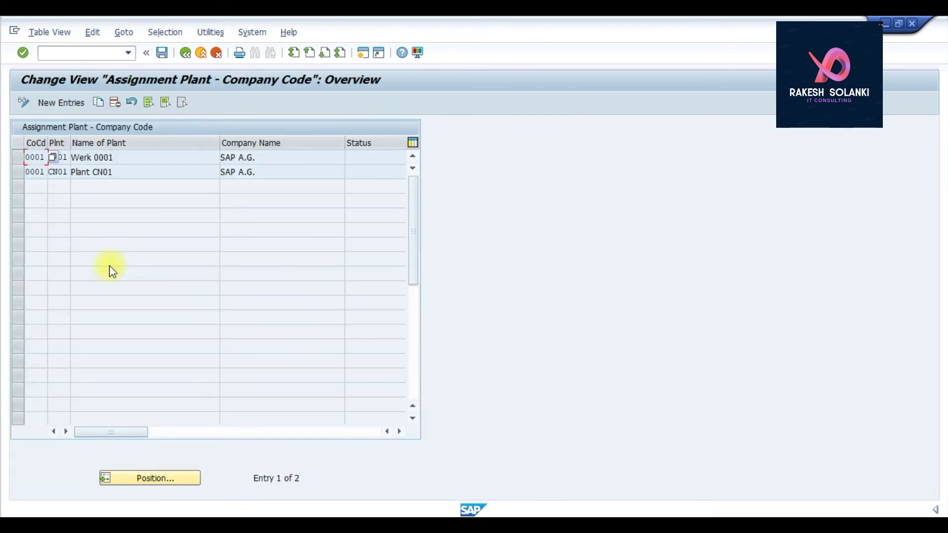
Step: Add a new entry assigning plant 0610 to company code 1000 and save it
{"action": "left_click", "coordinate": [67, 103]}
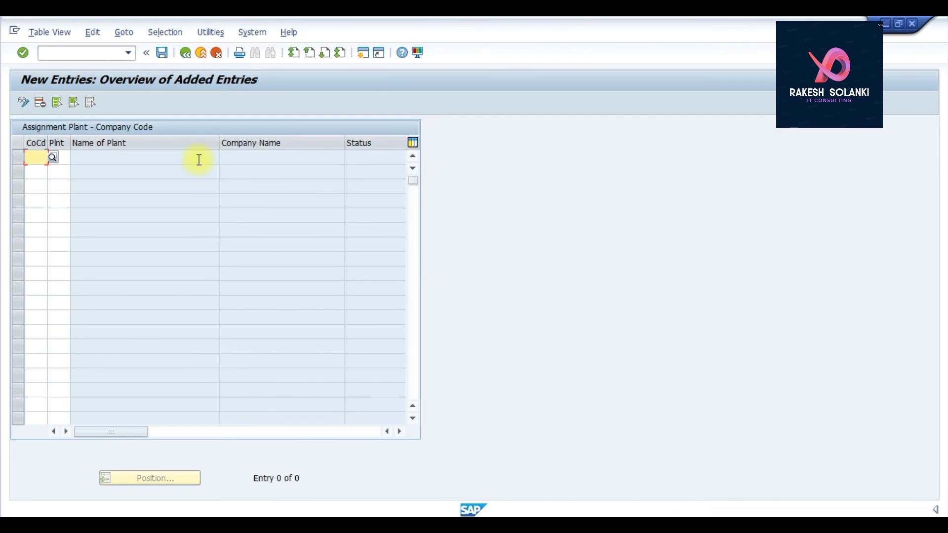
{"action": "type", "text": "1000"}
{"action": "key", "text": "Tab"}
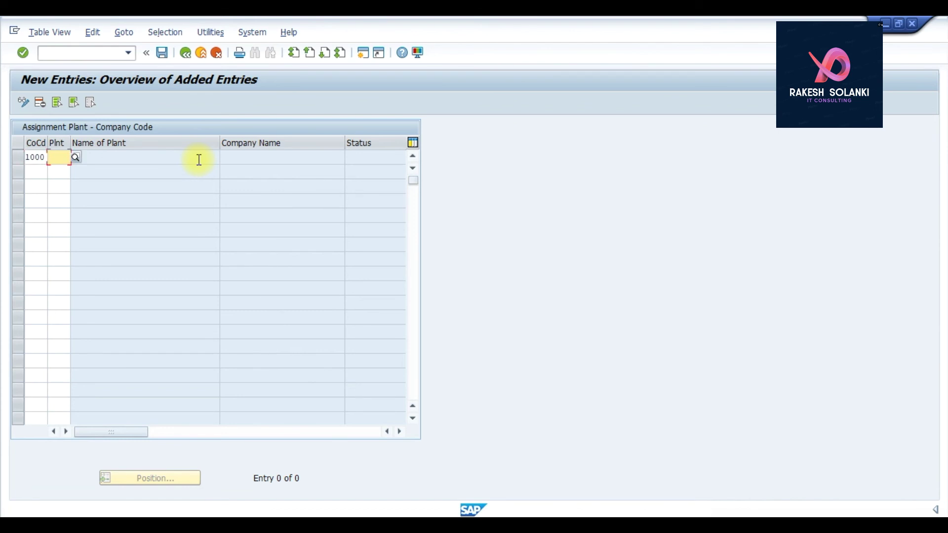
{"action": "type", "text": "0610"}
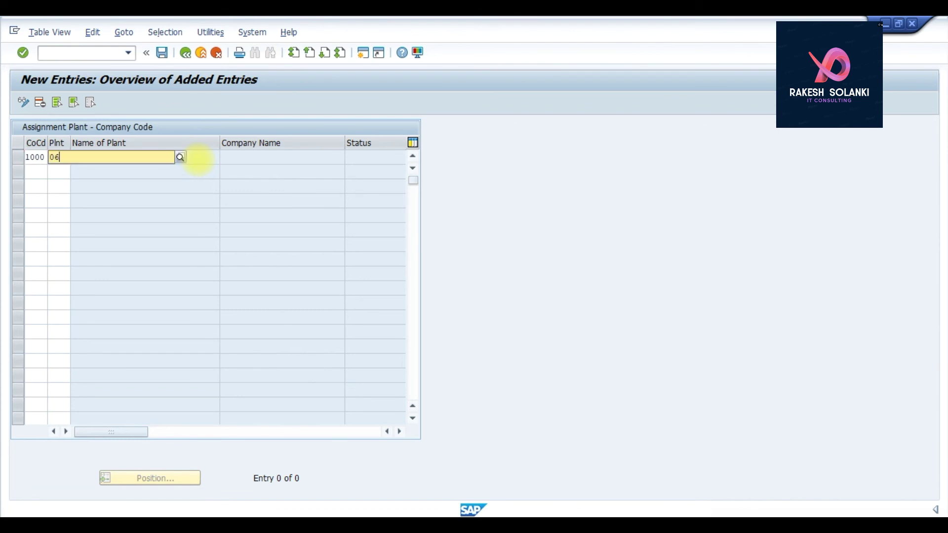
{"action": "key", "text": "Tab"}
{"action": "key", "text": "shift+Tab"}
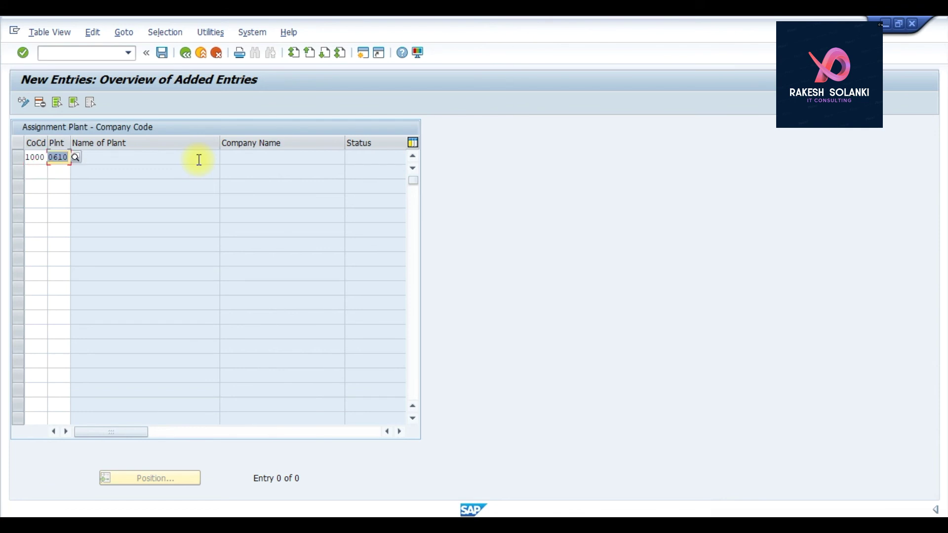
{"action": "key", "text": "Return"}
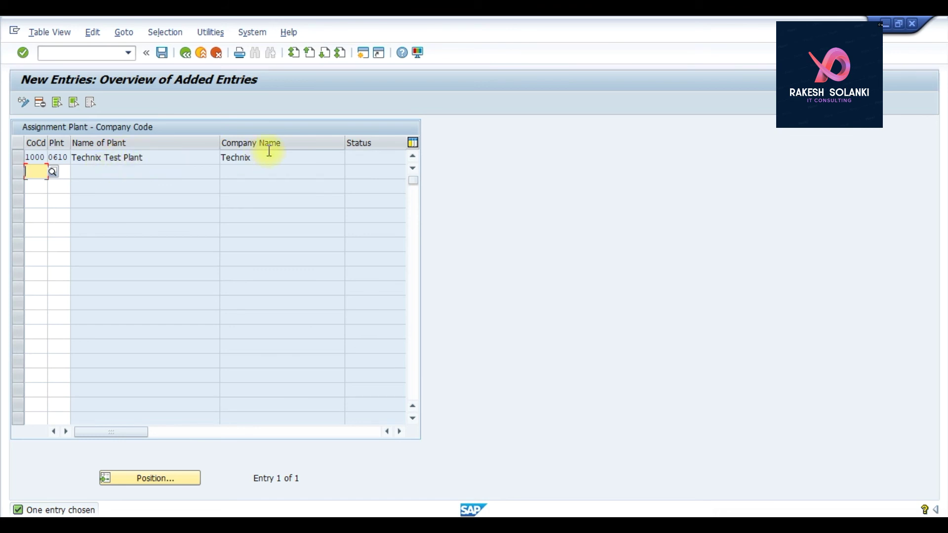
{"action": "left_click", "coordinate": [161, 53]}
{"action": "left_click", "coordinate": [205, 250]}
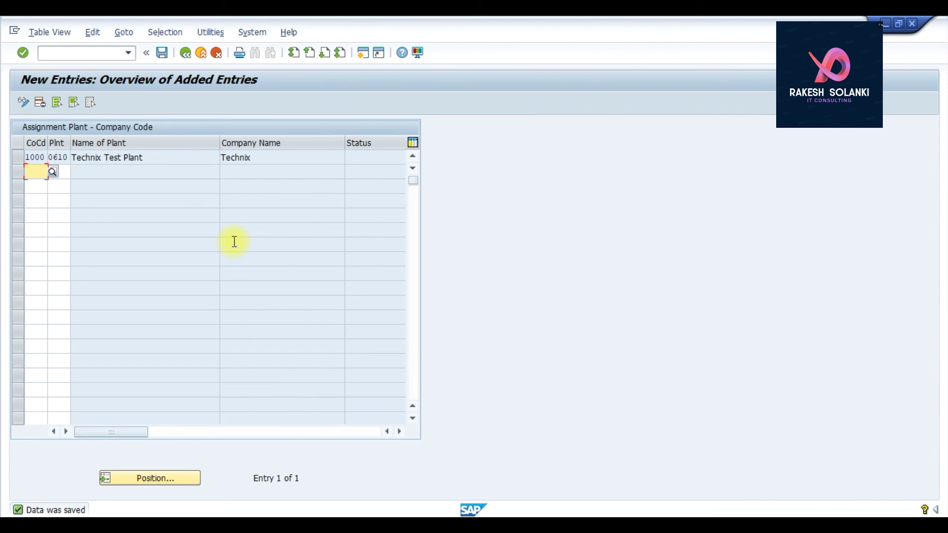
Step: Exit to the project screen, reopen the SAP Reference IMG and review the activities under Enterprise Structure > Assignment > Logistics - General
{"action": "left_click", "coordinate": [201, 53]}
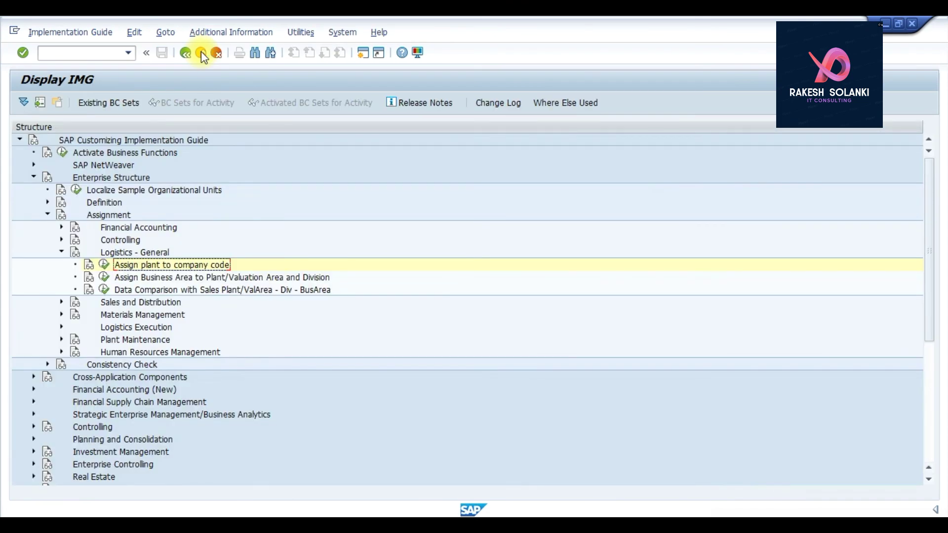
{"action": "left_click", "coordinate": [201, 52]}
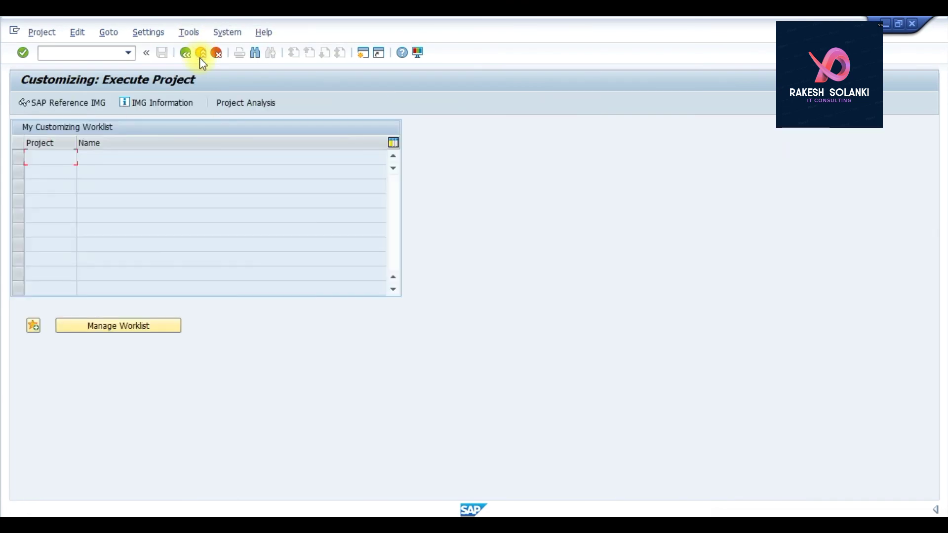
{"action": "left_click", "coordinate": [88, 106]}
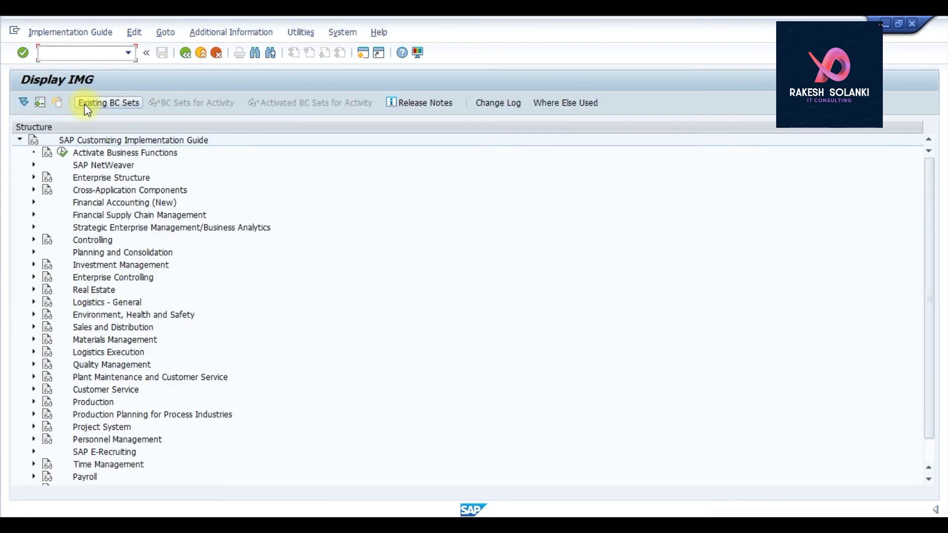
{"action": "left_click", "coordinate": [33, 178]}
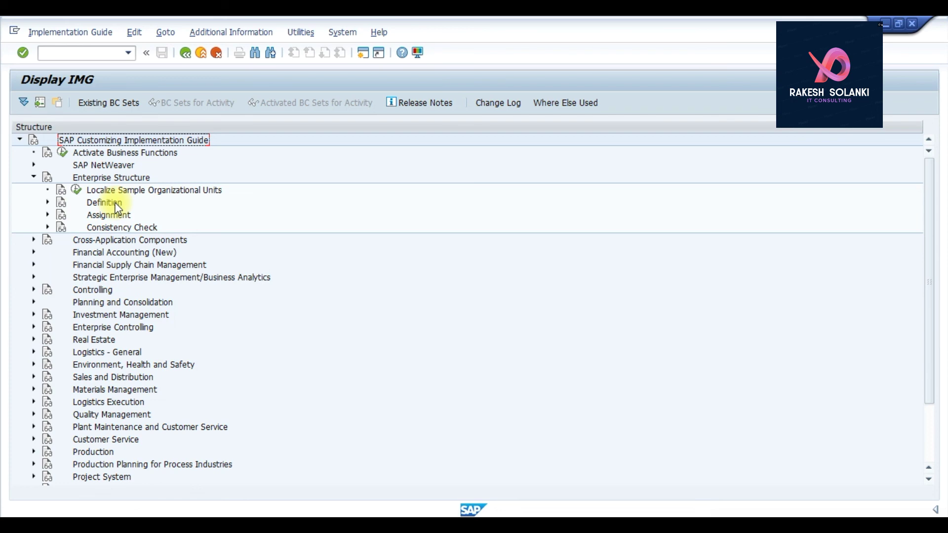
{"action": "left_click", "coordinate": [48, 215]}
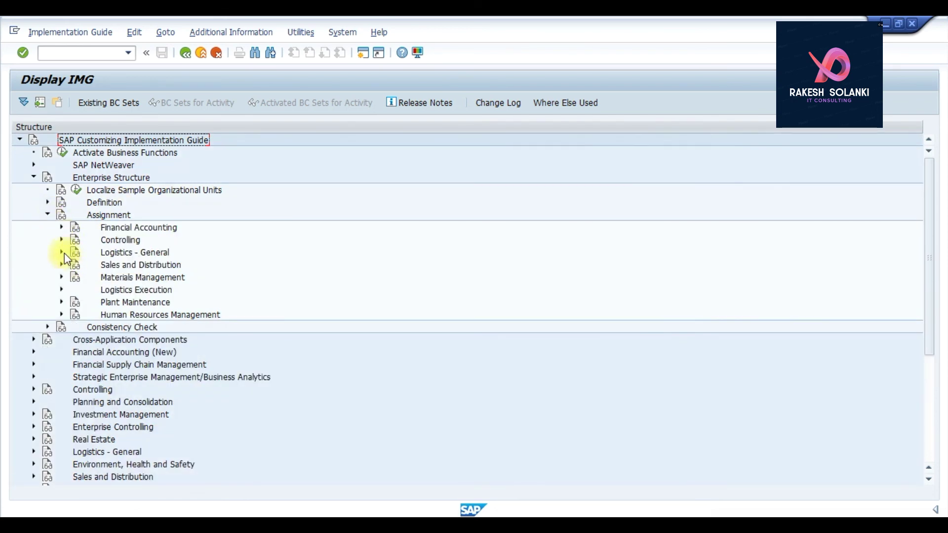
{"action": "left_click", "coordinate": [61, 252]}
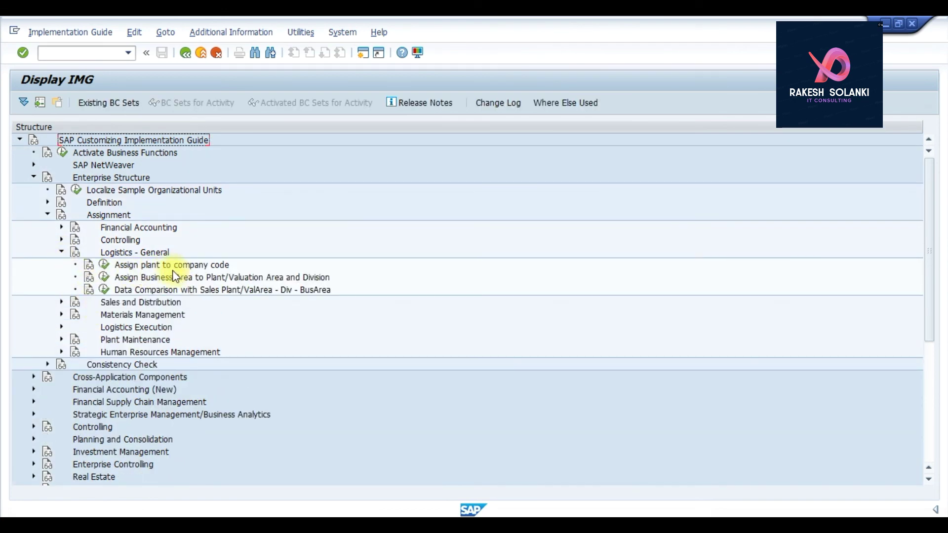
Step: Switch to the SAP MM sheet of the FICO YOUTUBE workbook in Excel
{"action": "left_click", "coordinate": [335, 525]}
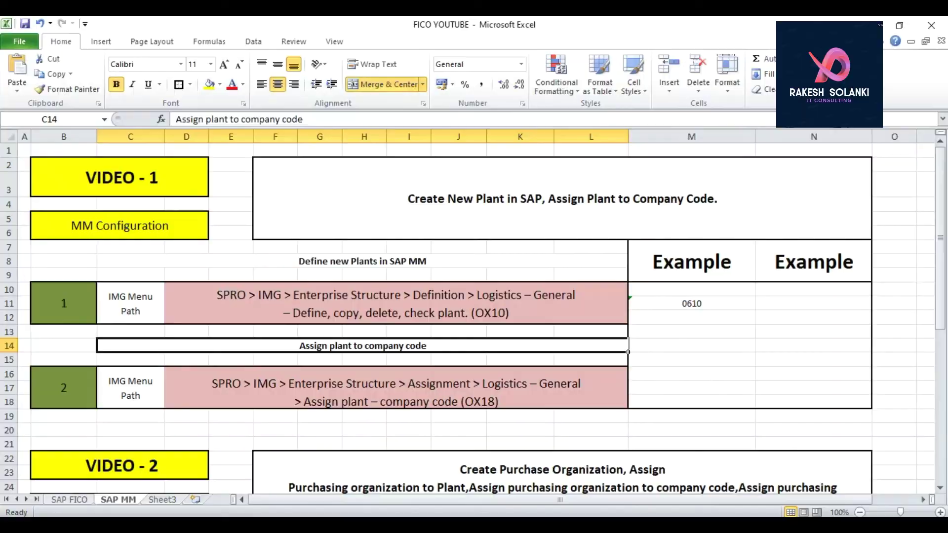